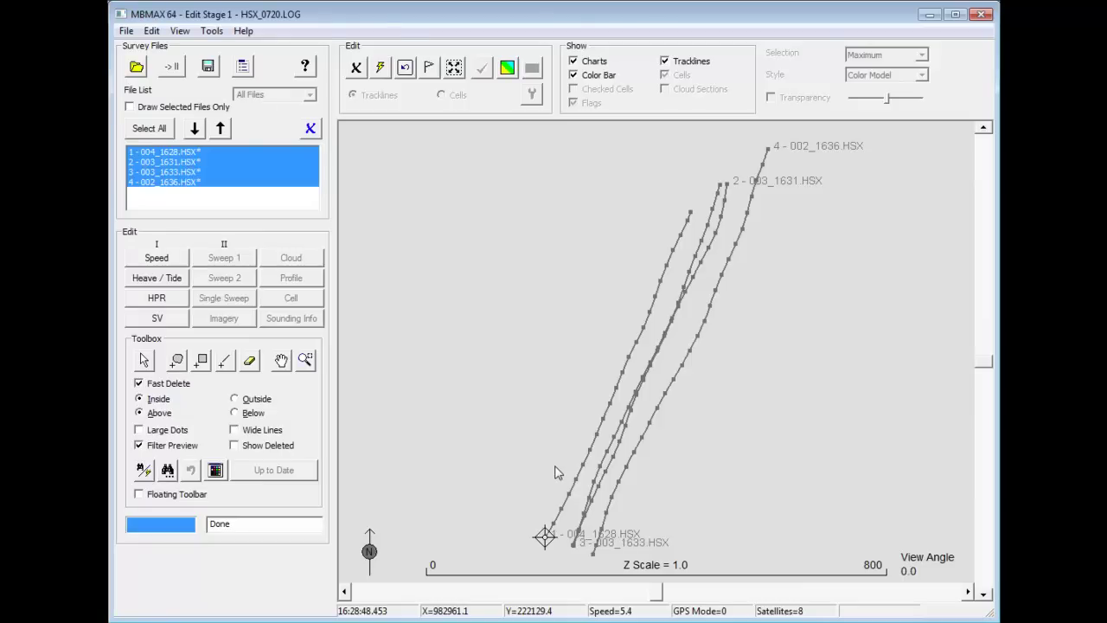
Highlight the trackline of each of the four survey files in turn, ending with 002_1636.HSX selected
click(162, 156)
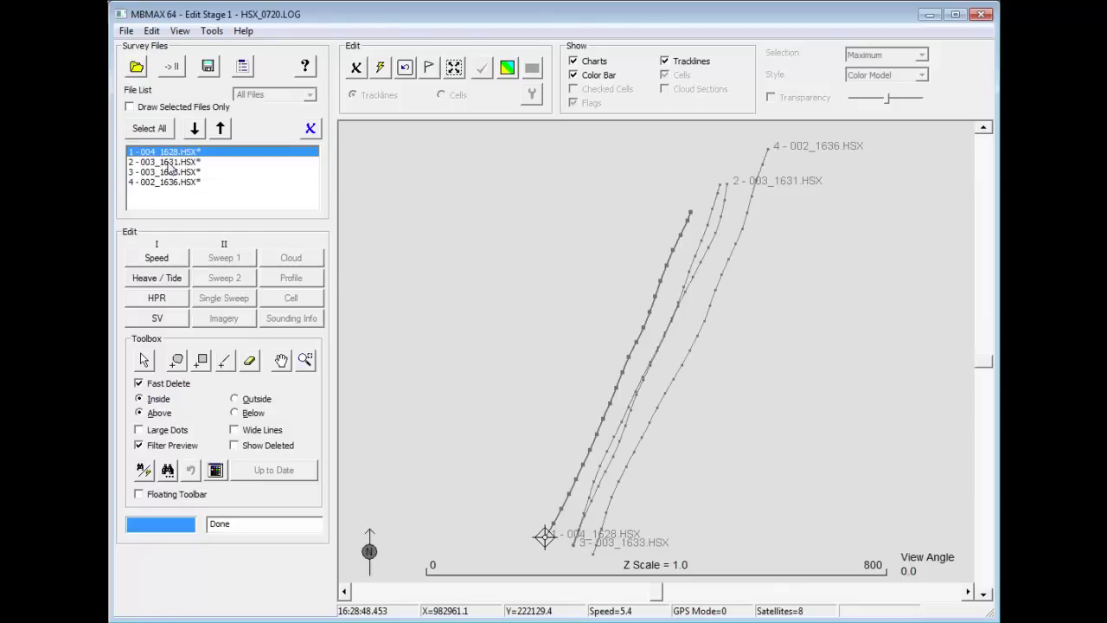
click(169, 163)
click(172, 172)
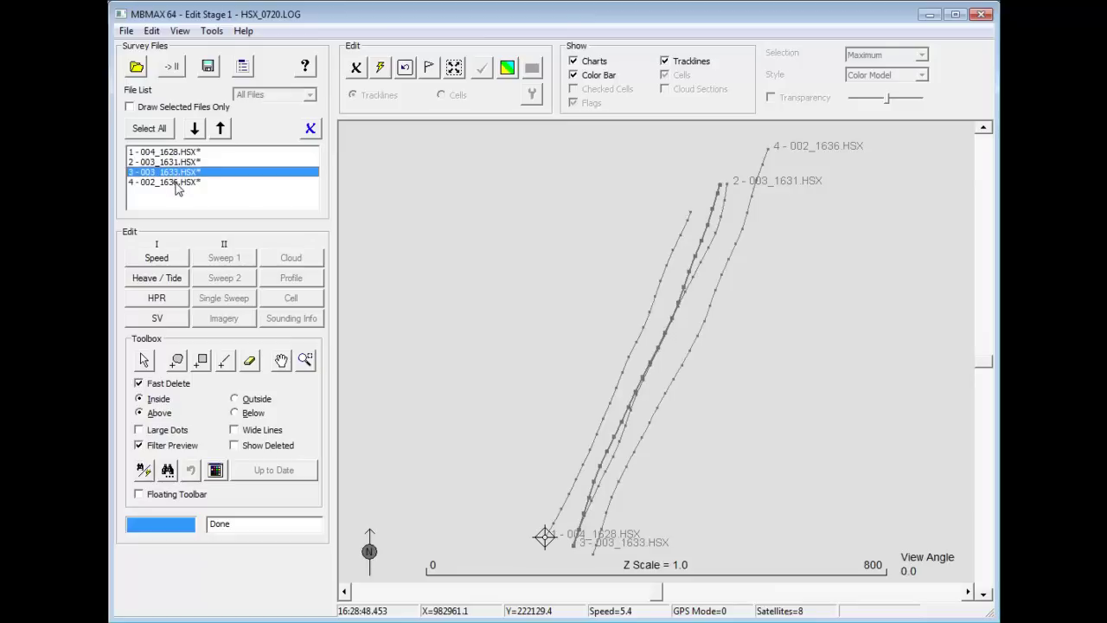
click(178, 183)
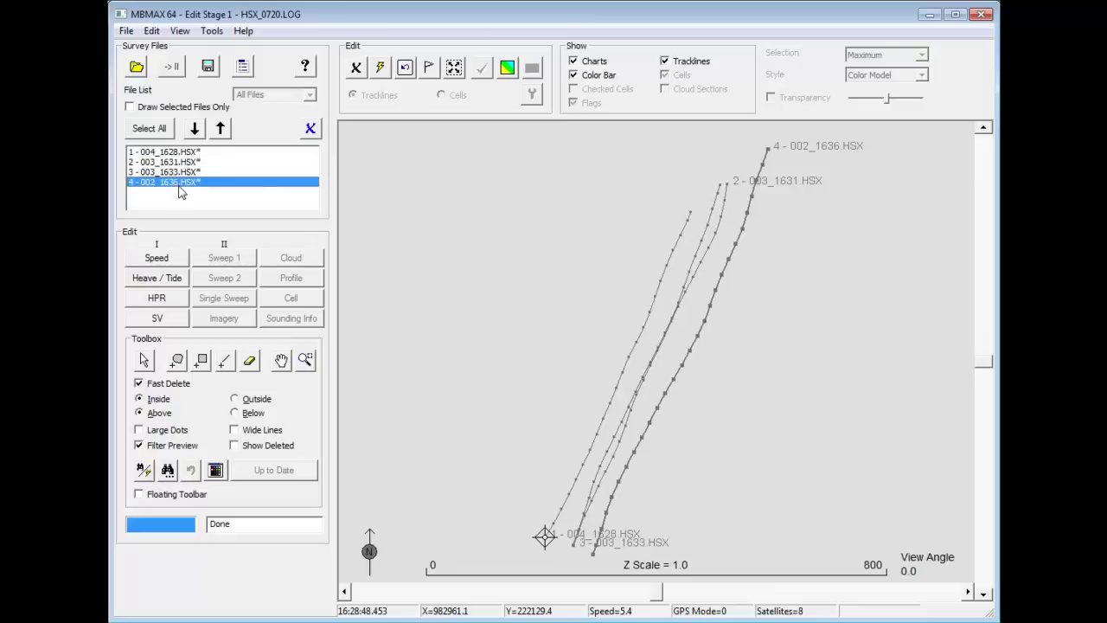
Try a rectangular block delete on the trackline points in the middle of the survey, and undo it
click(202, 360)
drag(645, 268, 735, 312)
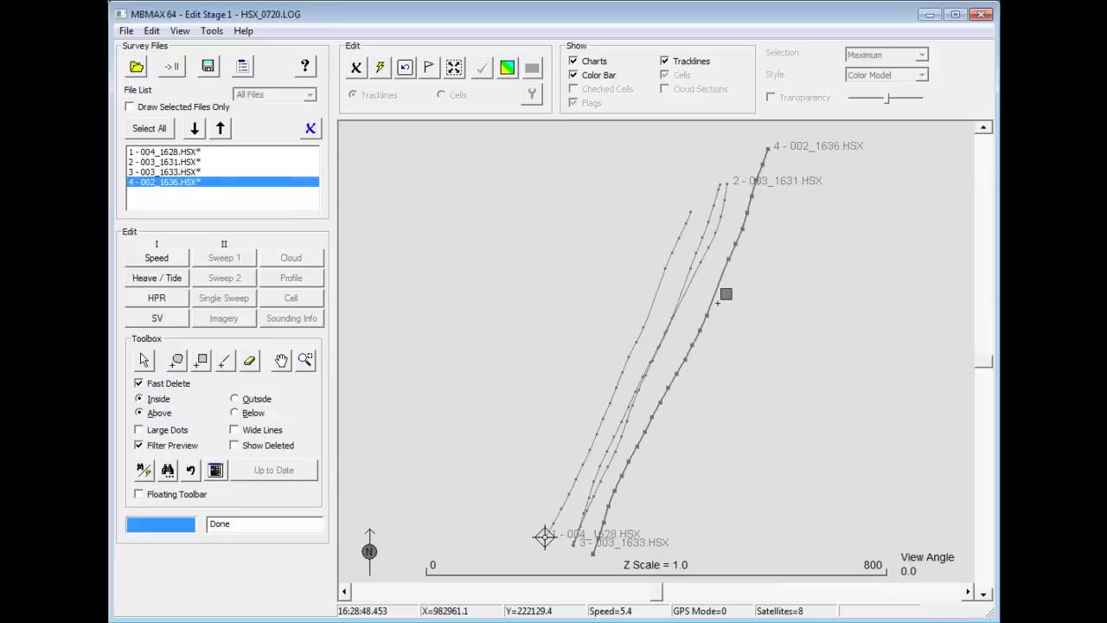
key(ctrl+z)
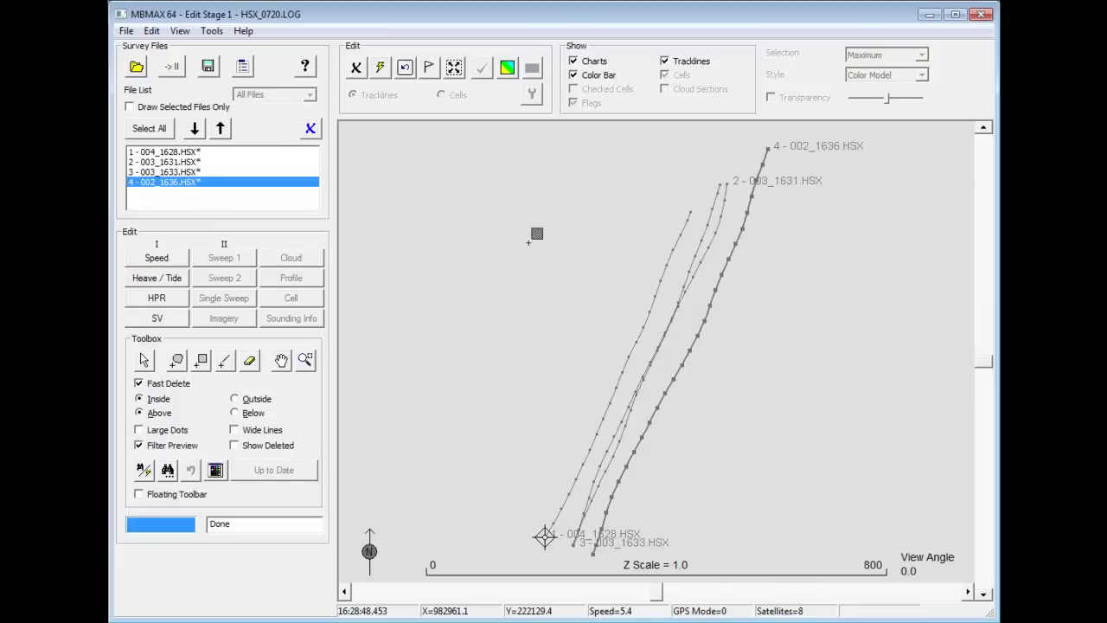
In the Speed Editor, erase the first downward SOG spike and delete all points below a line drawn under the curve
click(158, 258)
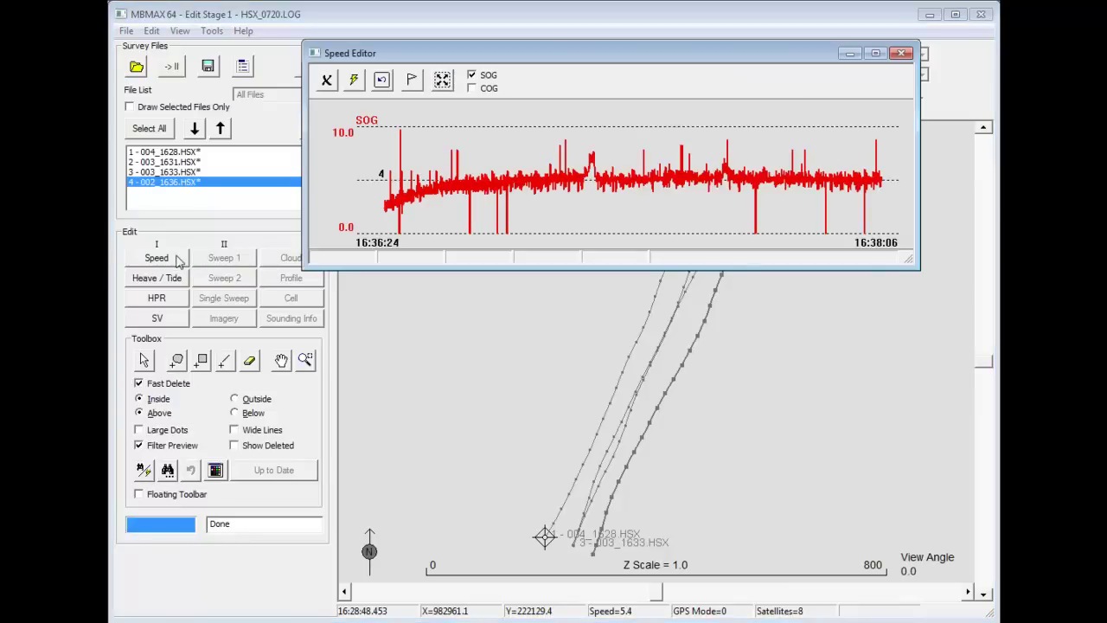
click(249, 361)
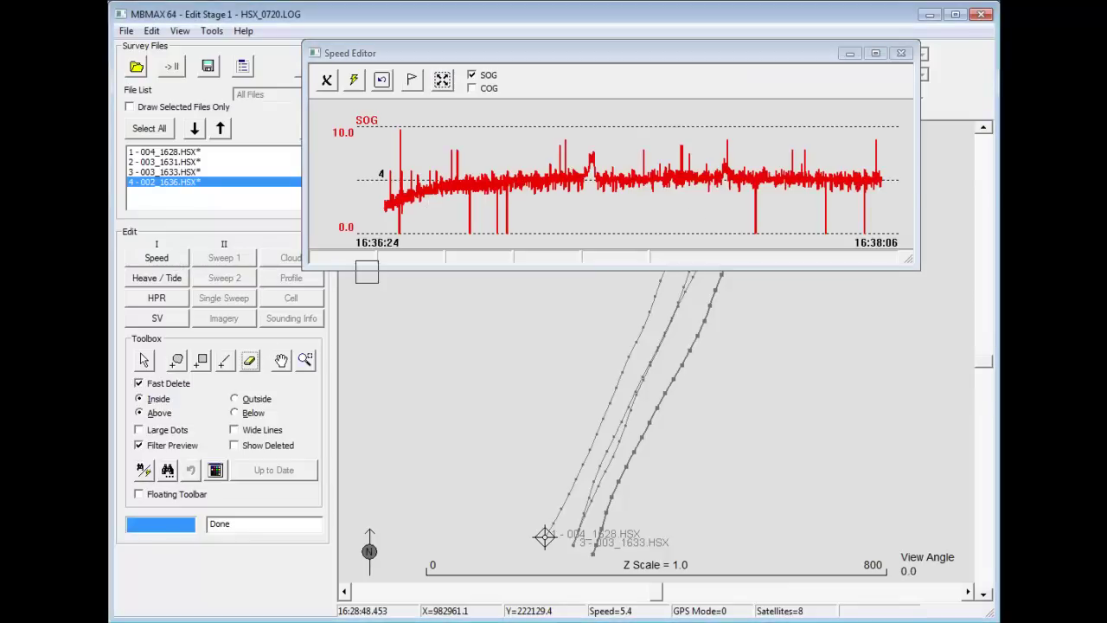
click(408, 238)
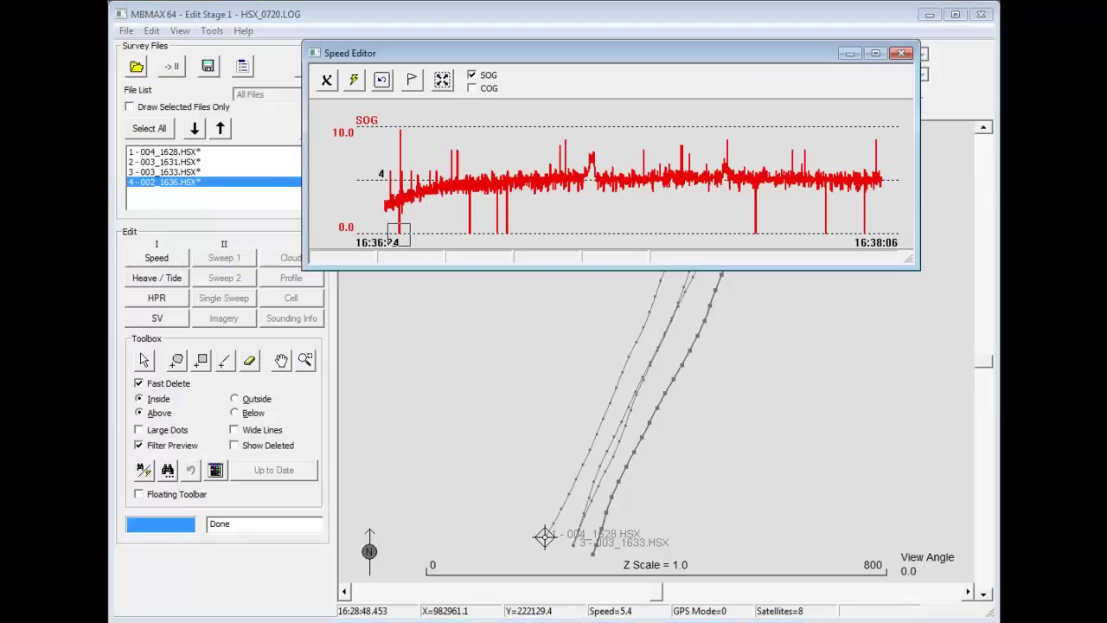
click(236, 414)
click(225, 362)
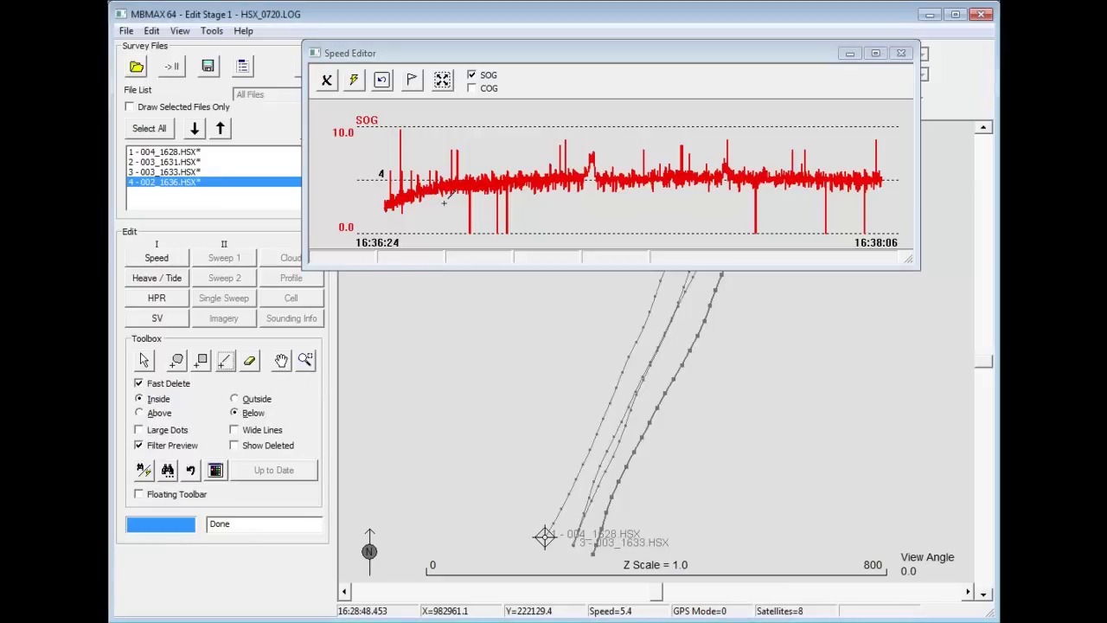
drag(443, 203, 898, 190)
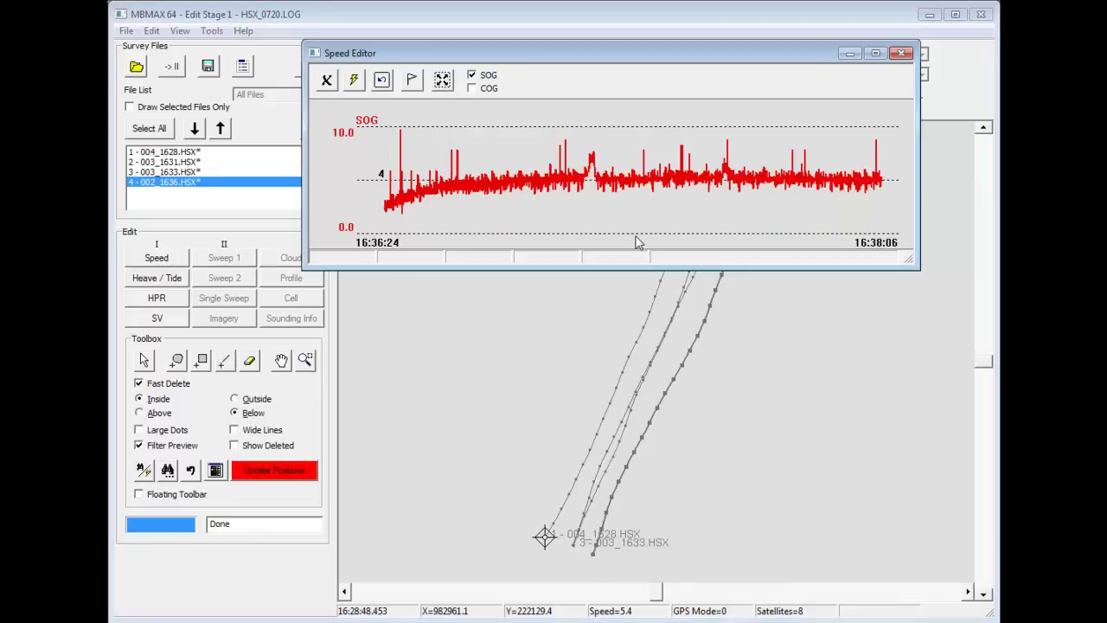
Delete all speed points above a line drawn over the SOG curve, and close the Speed Editor
click(156, 417)
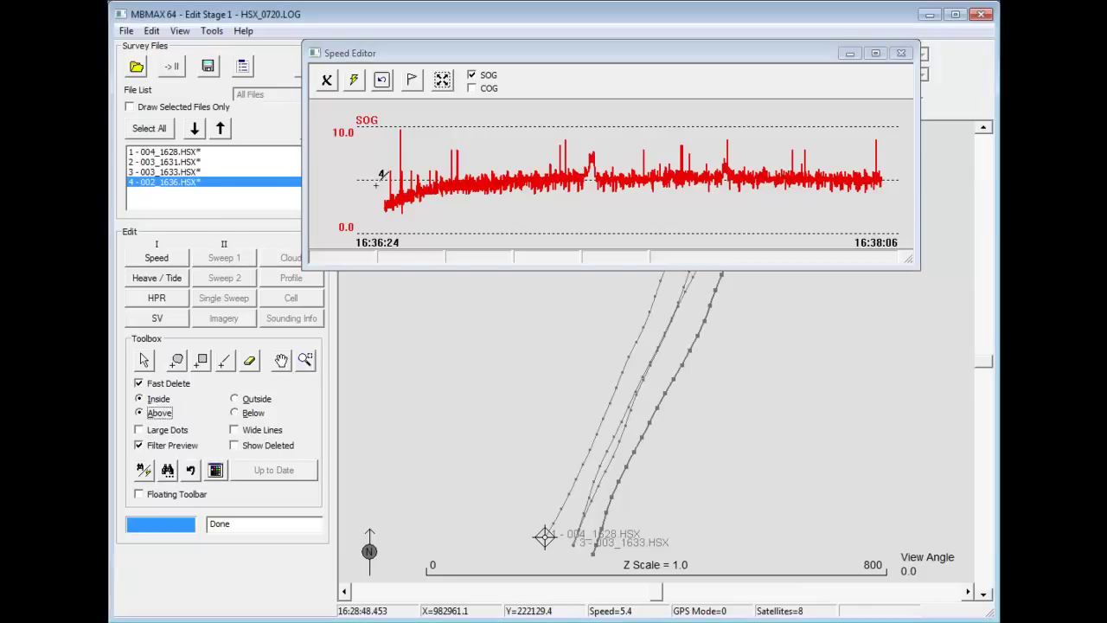
drag(377, 181, 892, 166)
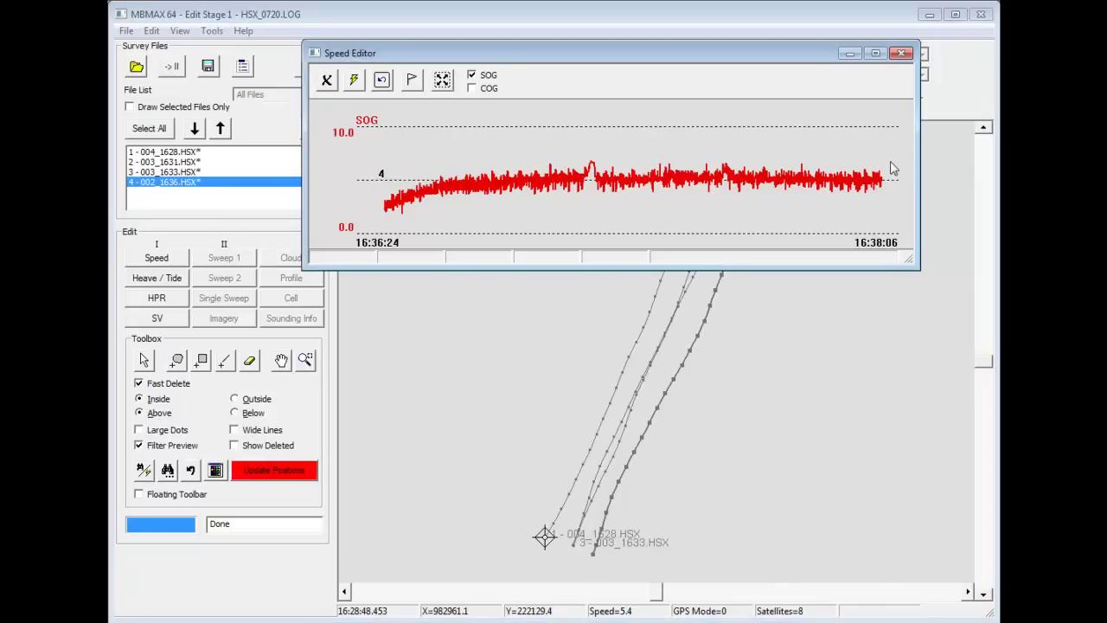
click(901, 54)
Examine the raw and corrected tide curves for 002_1636.HSX and 004_1628.HSX in the Heave/Tide Editor
click(154, 281)
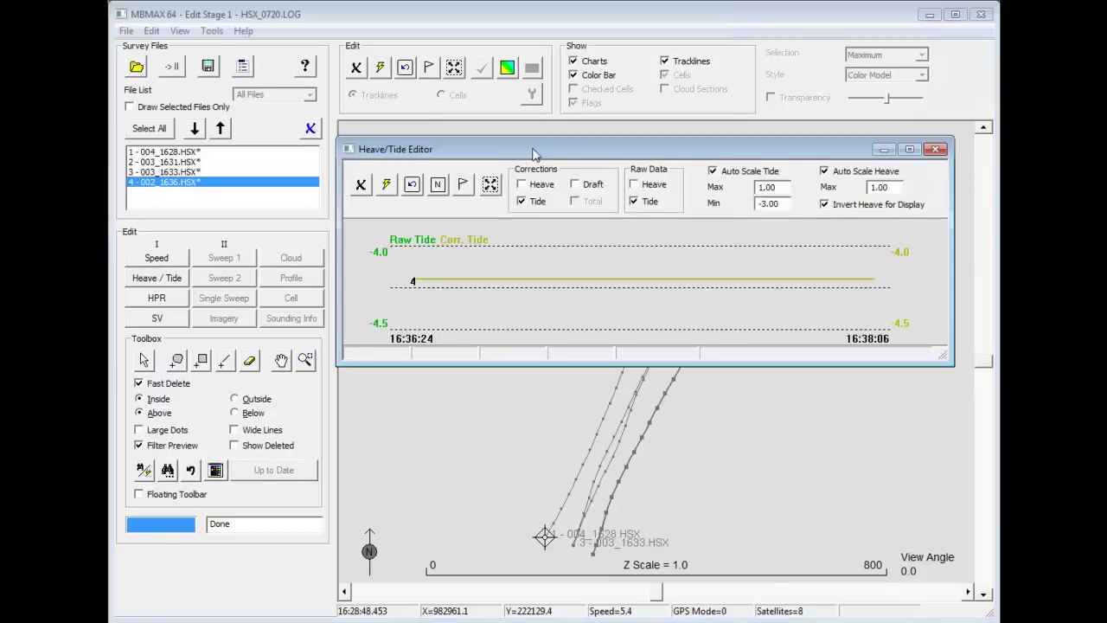
click(182, 152)
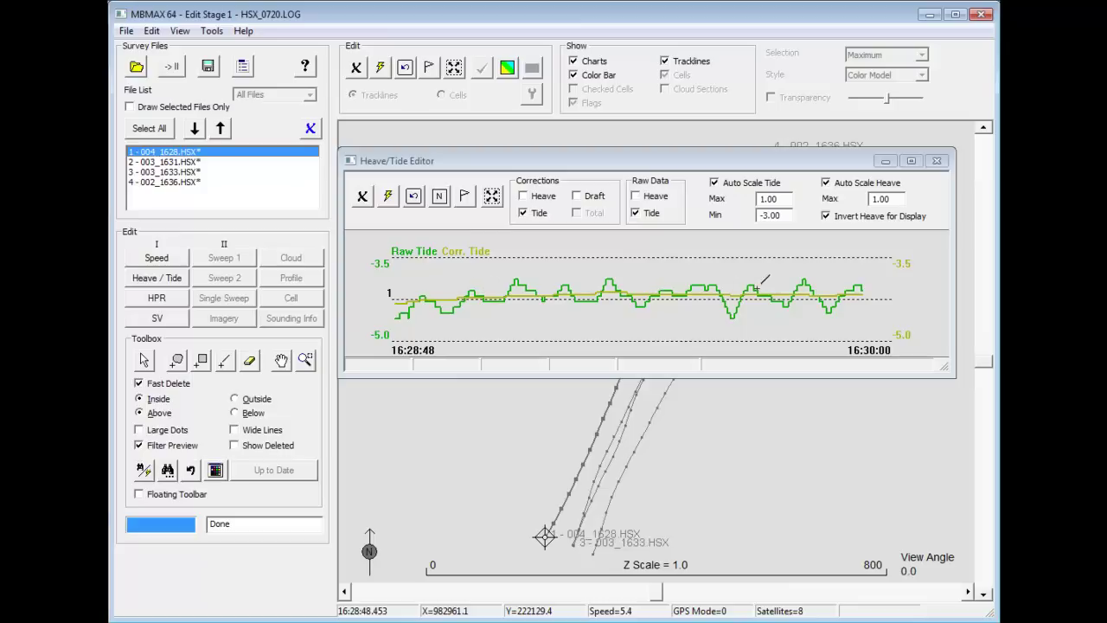
click(936, 160)
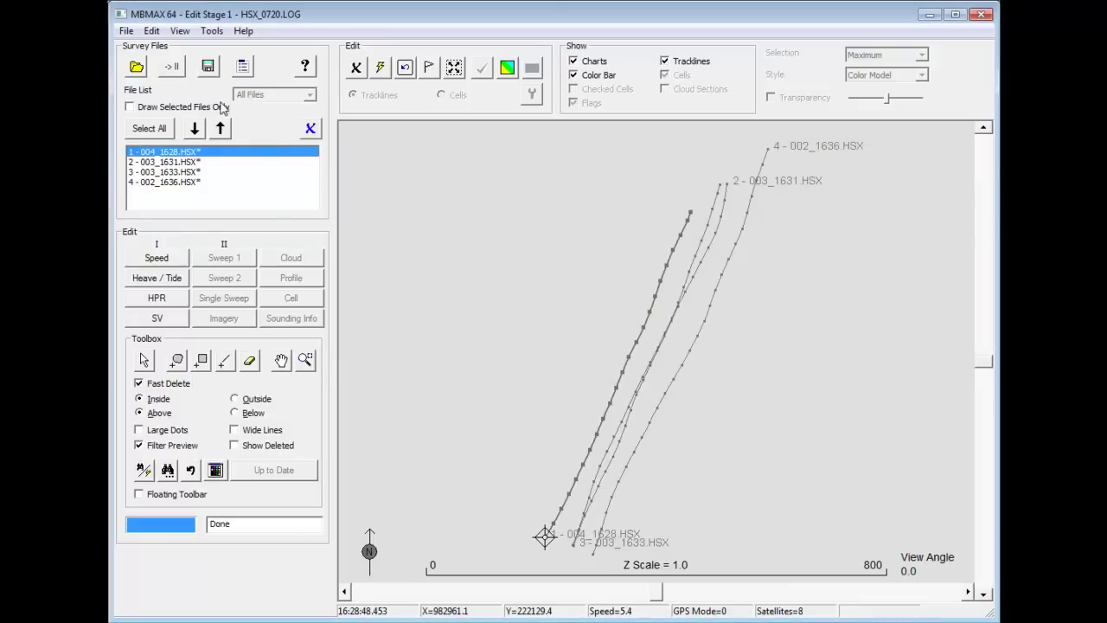
Advance all files to Stage 2 depth editing and turn off the filter preview
click(174, 68)
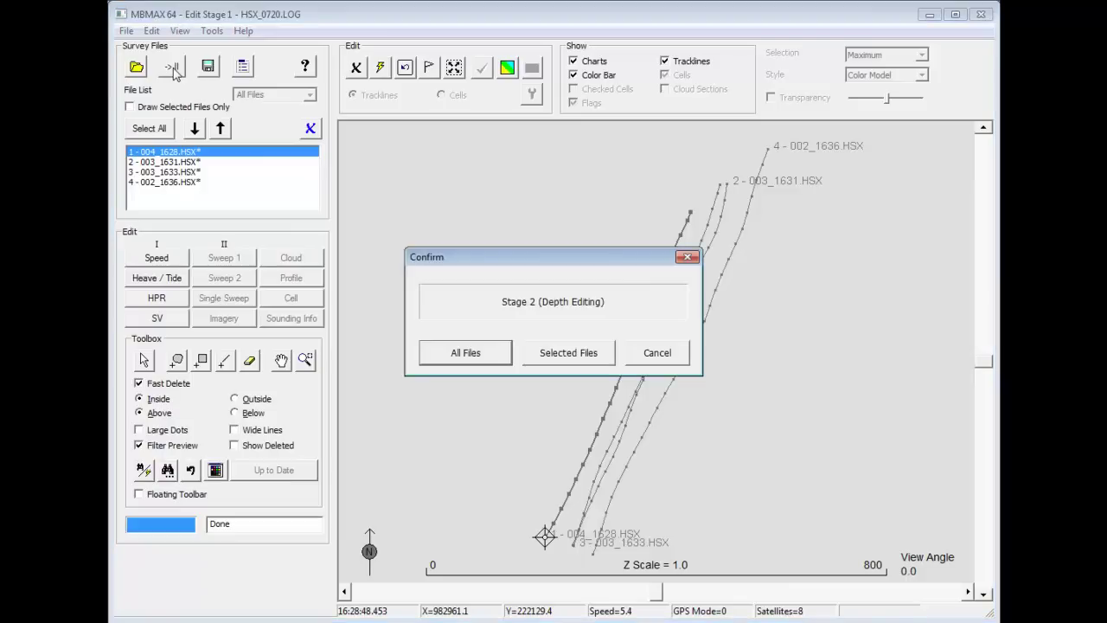
click(463, 353)
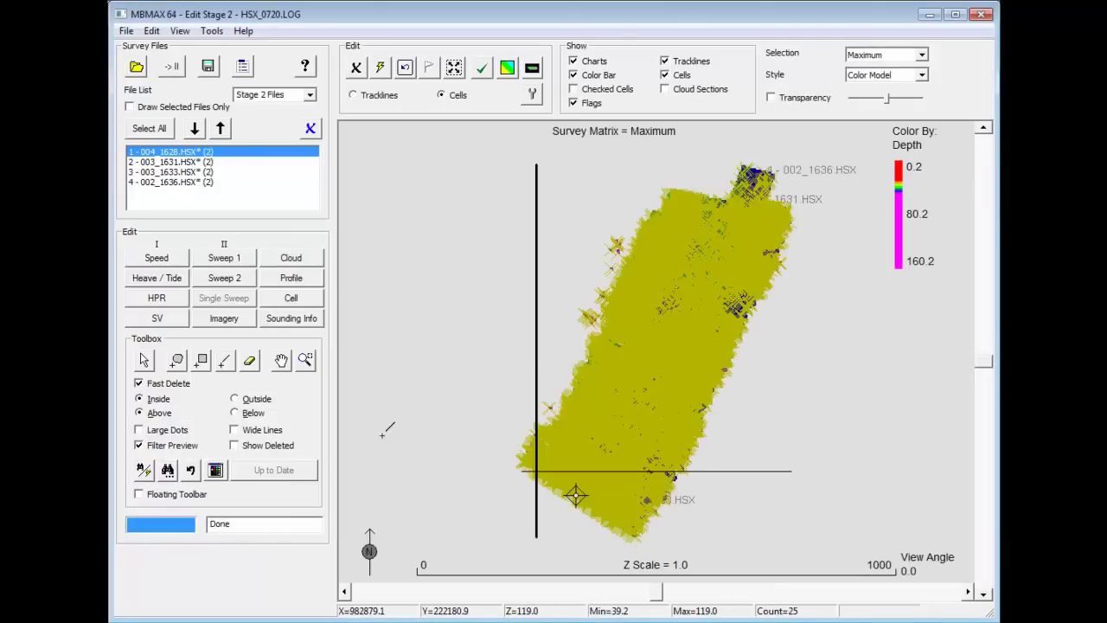
click(139, 445)
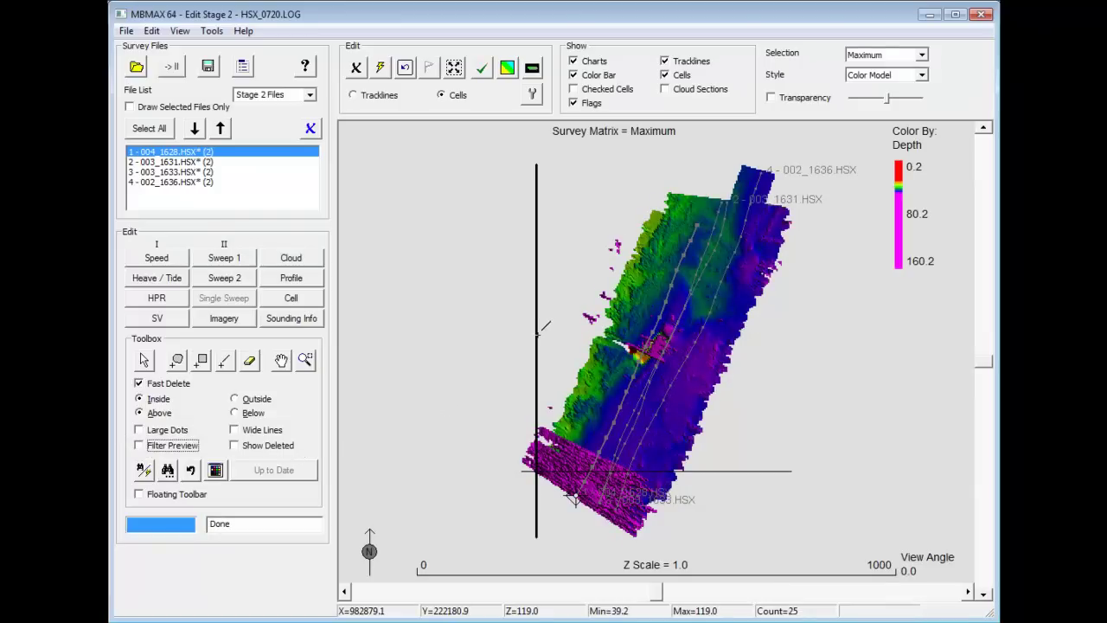
Lasso-delete the stray cells lying off the survey's western edge
click(177, 359)
mouse_move(586, 338)
mouse_down()
mouse_move(636, 238)
mouse_move(582, 283)
mouse_move(580, 340)
mouse_up()
Set the update mode to Auto in the edit settings
click(152, 32)
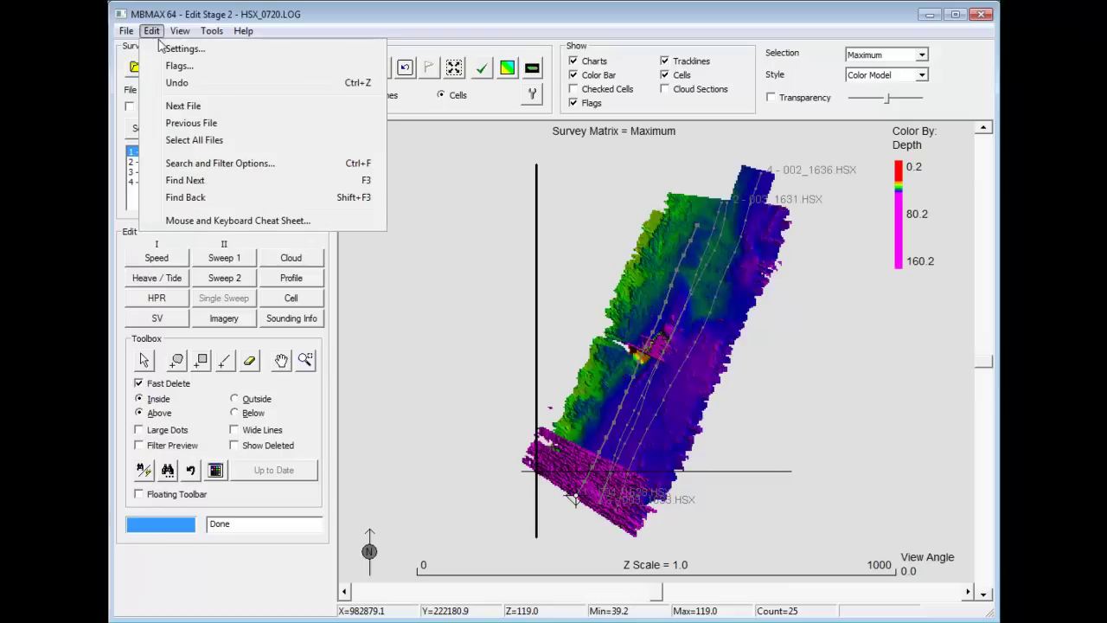
click(177, 49)
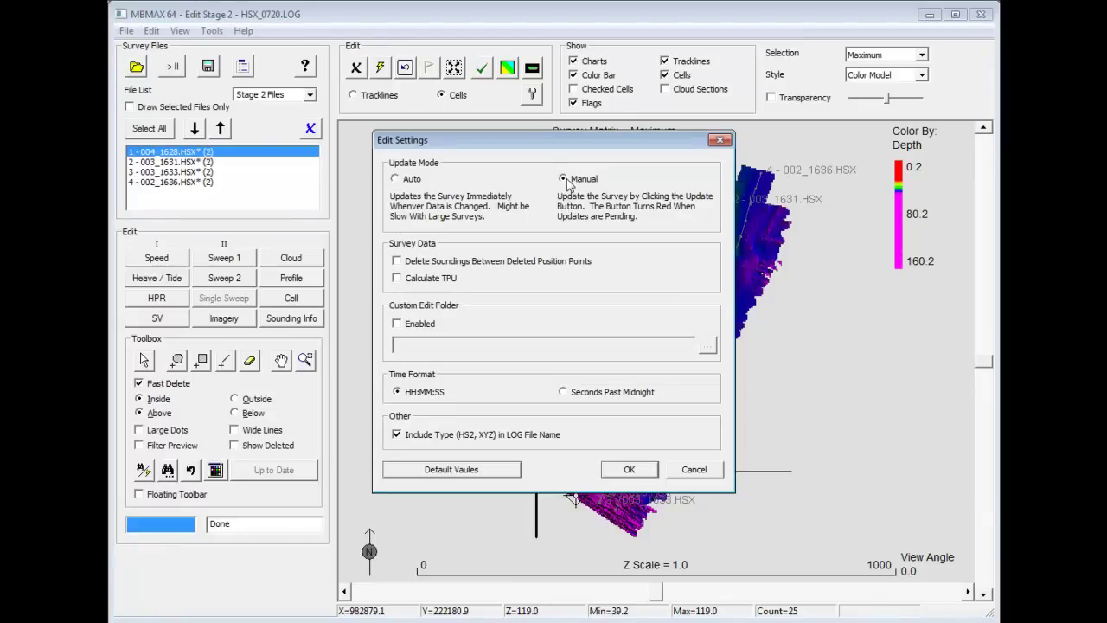
click(395, 179)
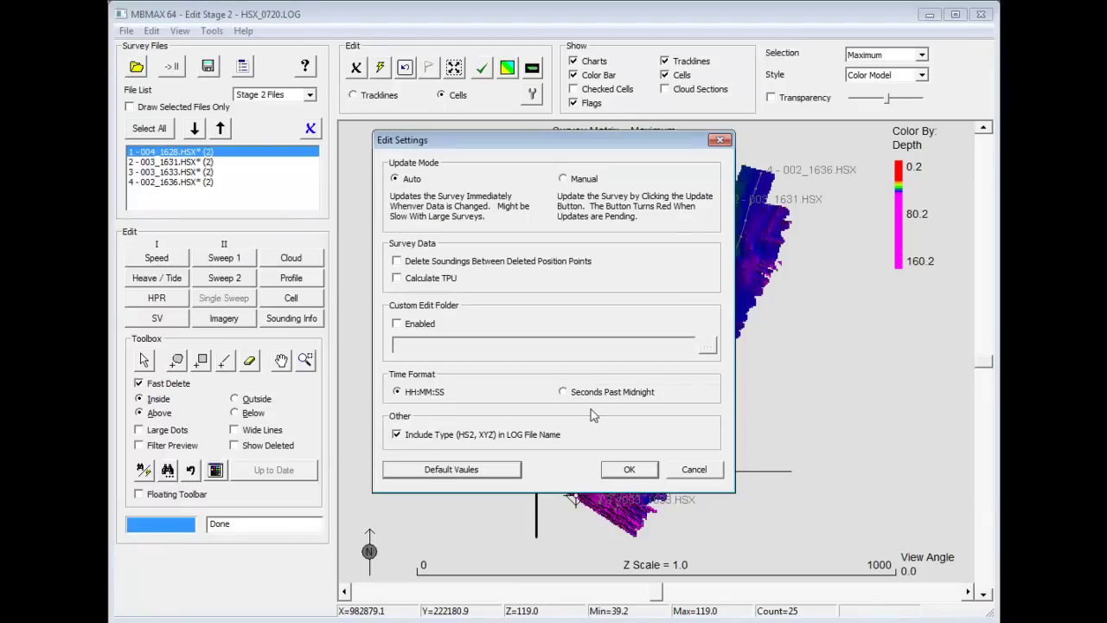
click(626, 469)
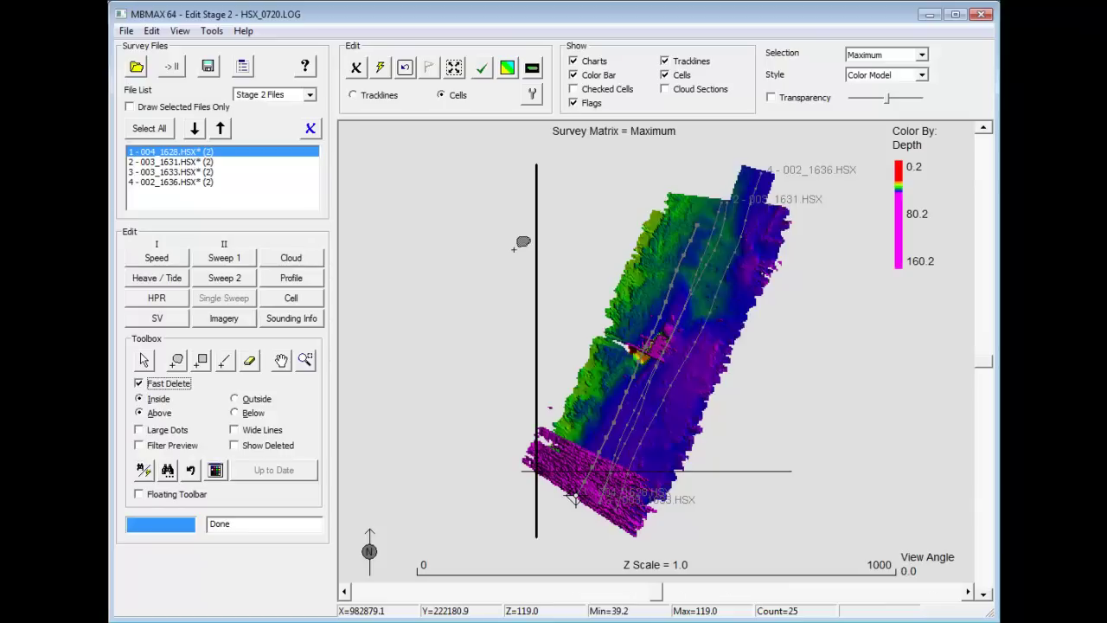
Show the survey matrix by Average depth in a 90-degree side view
click(531, 71)
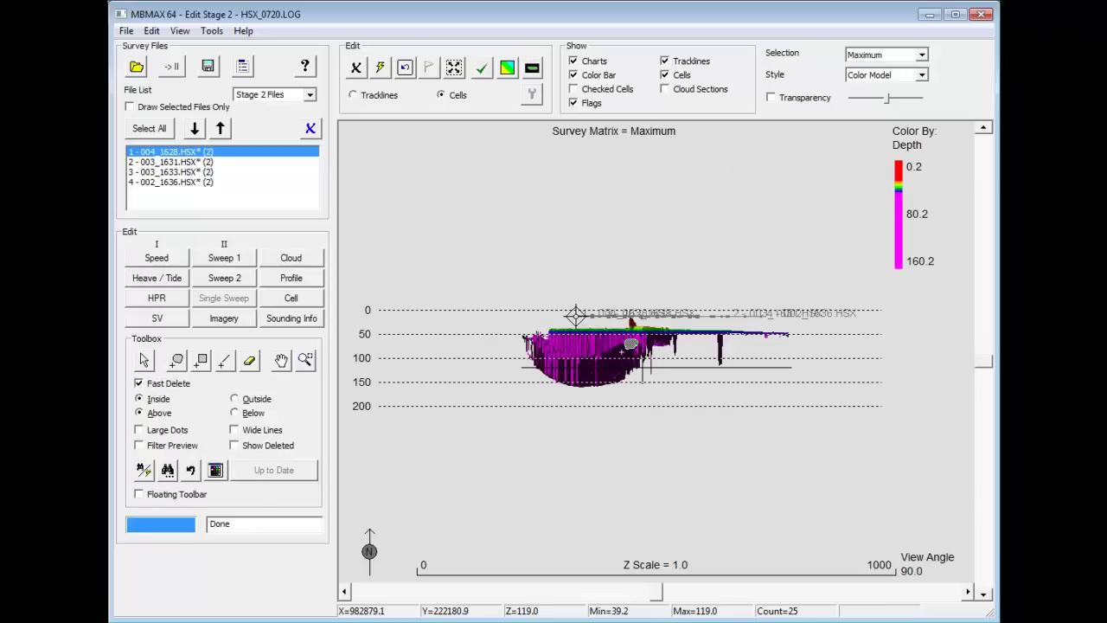
scroll(631, 344, up, 5)
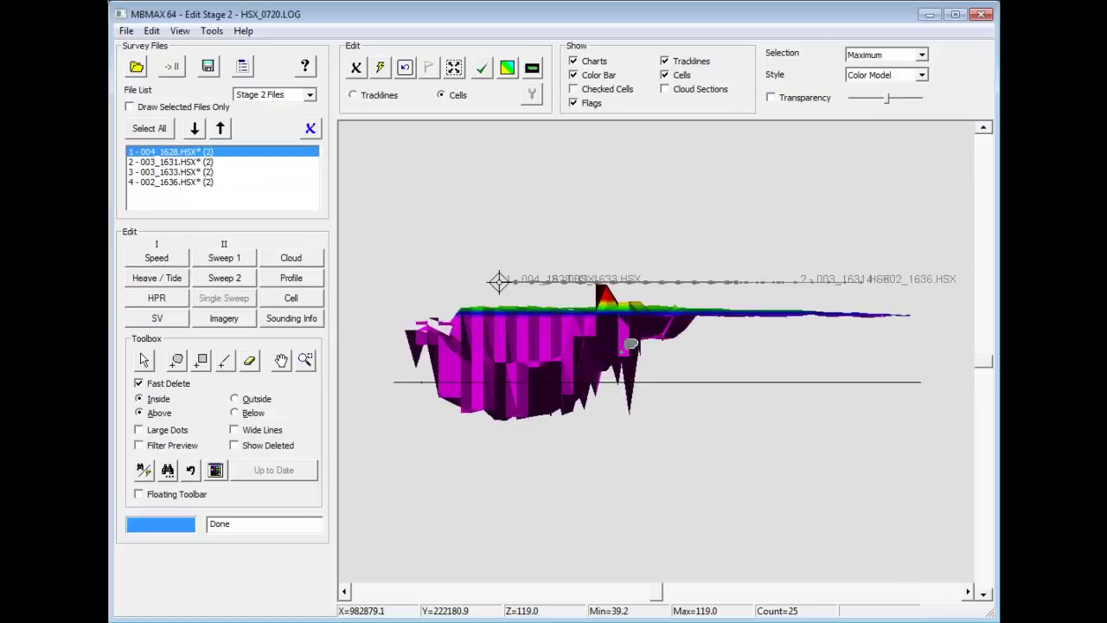
click(922, 56)
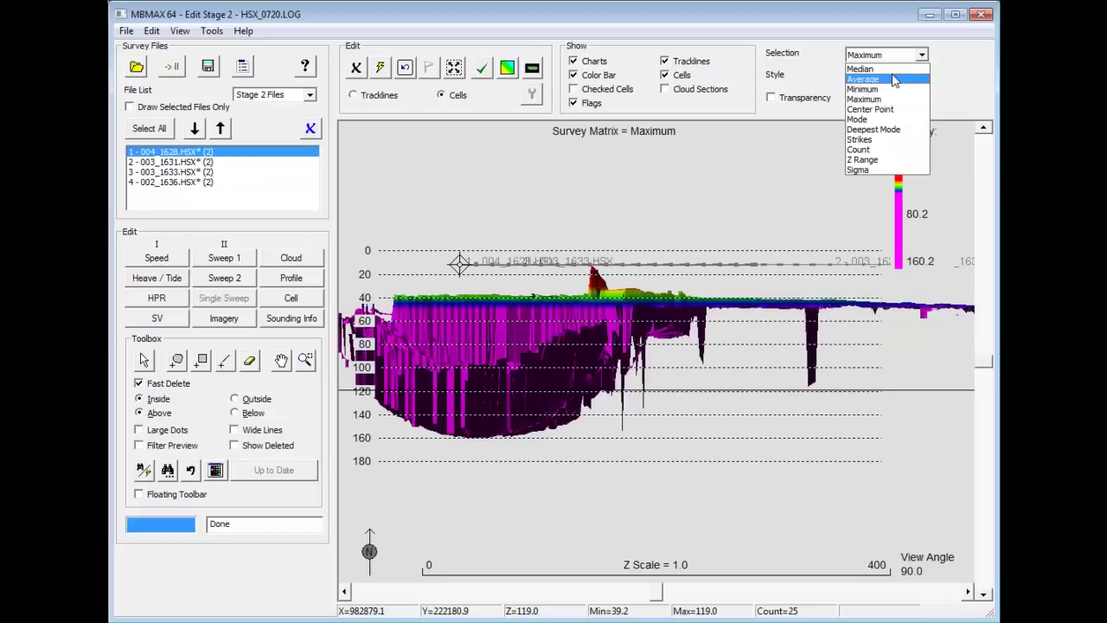
click(892, 80)
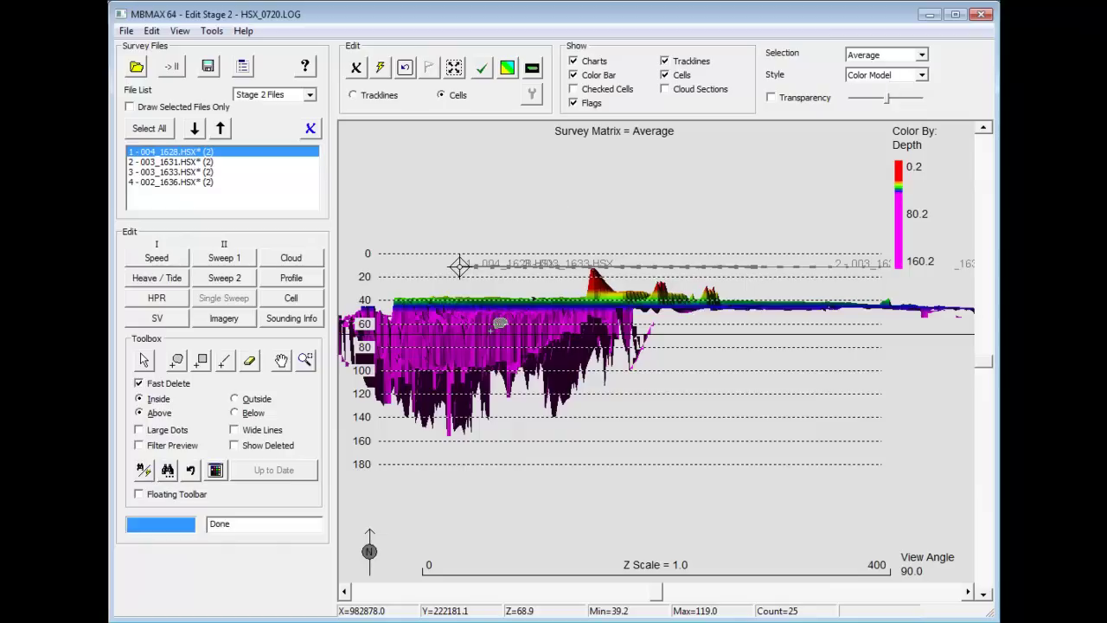
Delete the deep outliers below a line drawn just under the seabed at a depth of about 54
drag(502, 320, 514, 338)
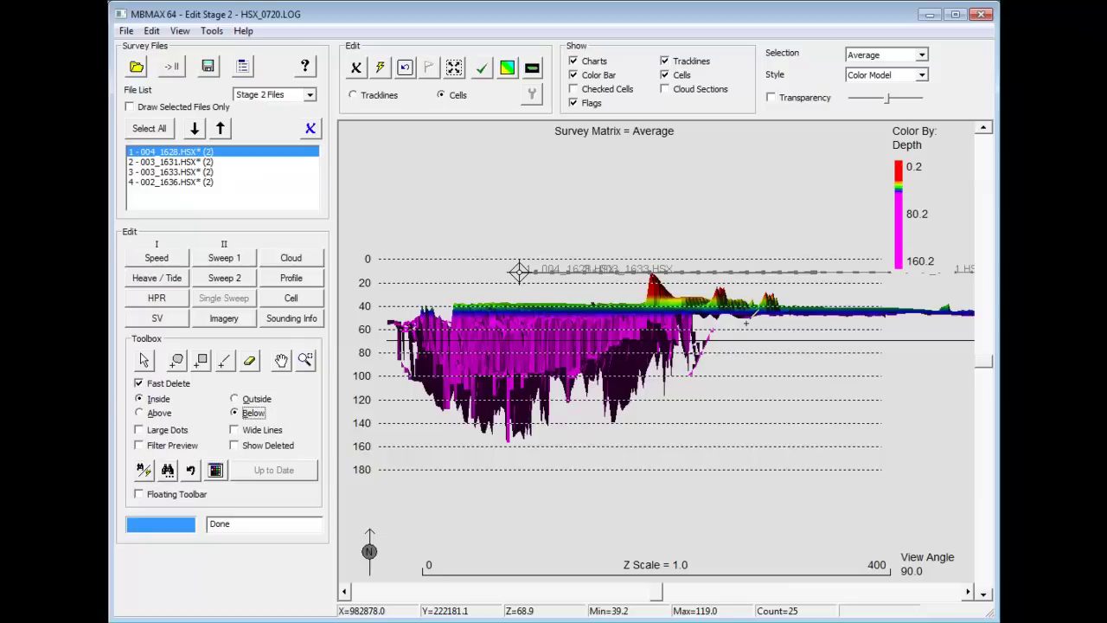
drag(746, 323, 369, 320)
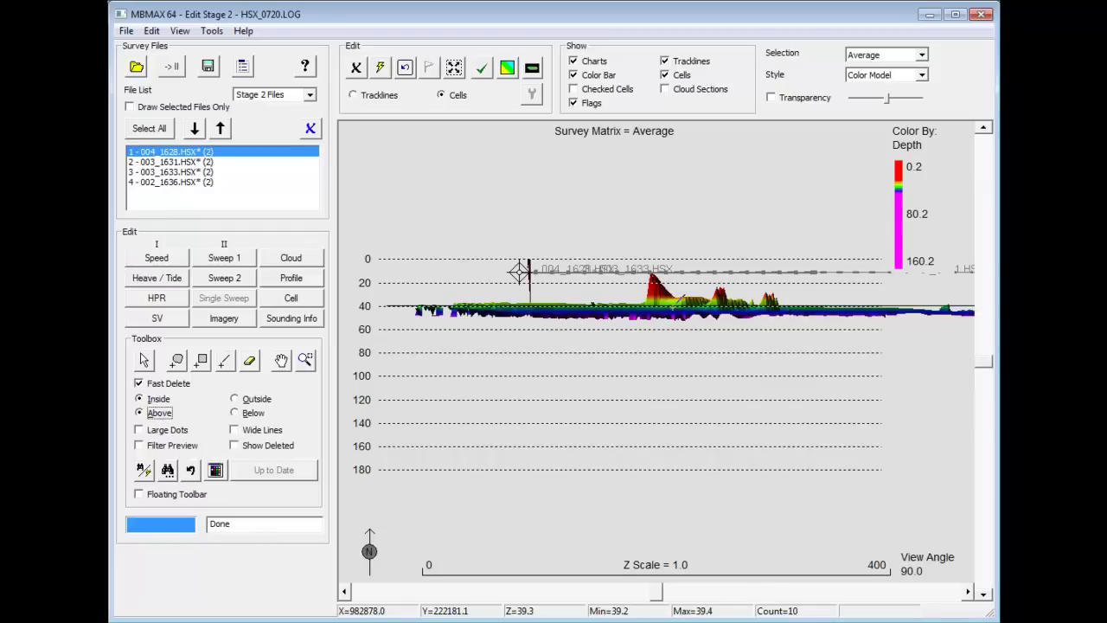
Delete the spikes above the raised object at a depth of about 31, and remove the downward spike beneath it
drag(635, 295, 794, 297)
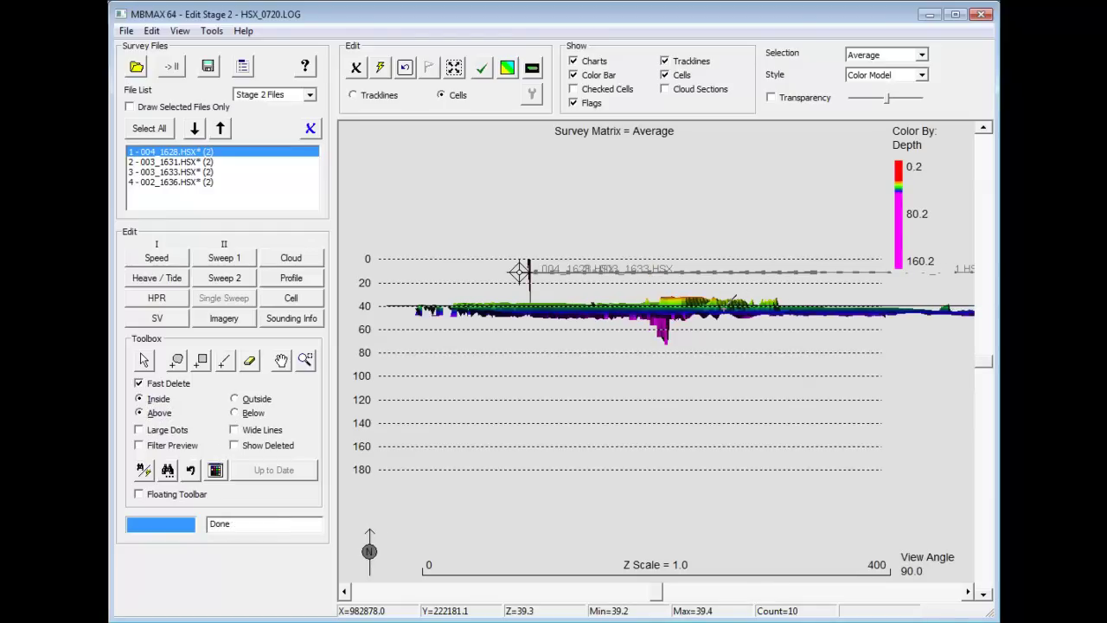
click(240, 416)
drag(630, 325, 680, 322)
Delete the spikes on both sides of the raised object above lines drawn at depths of about 34 and 33
click(281, 361)
drag(589, 329, 596, 380)
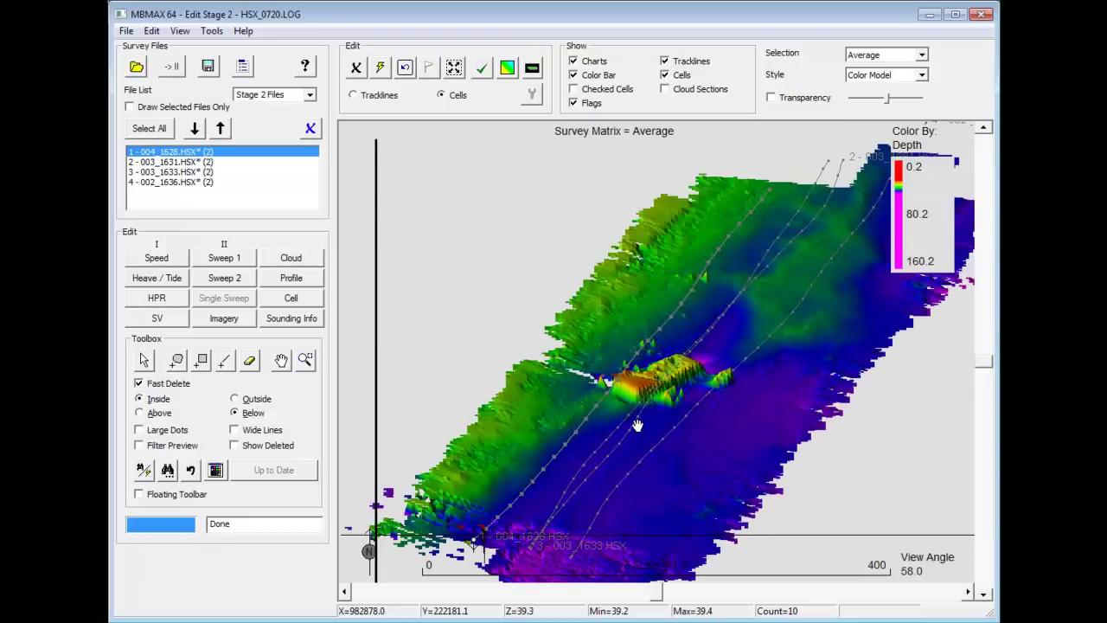
drag(637, 425, 667, 438)
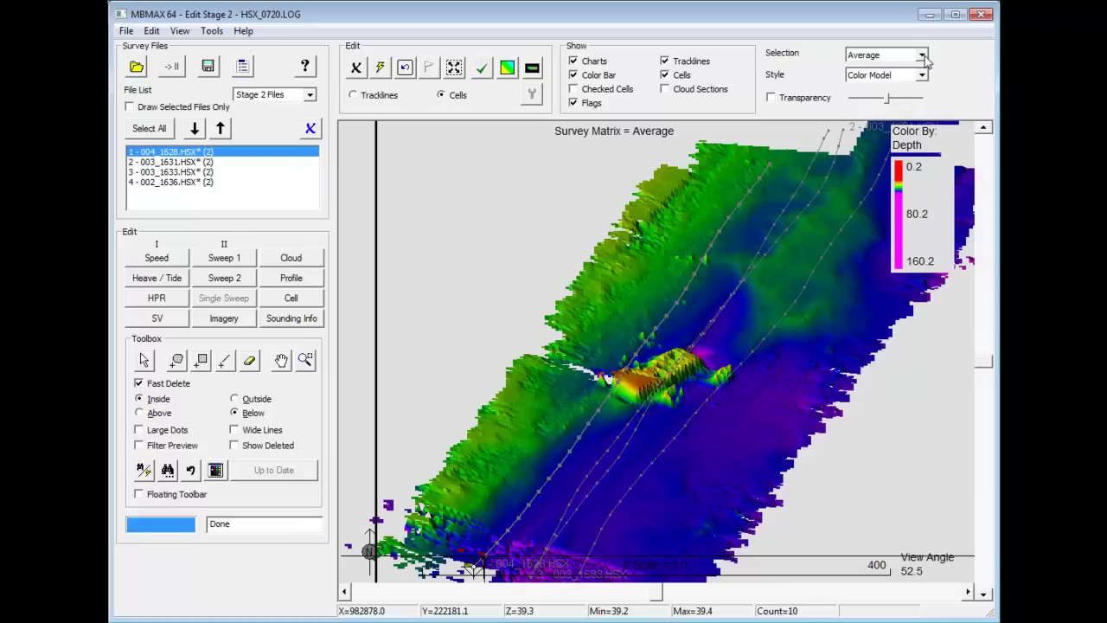
drag(582, 482, 617, 477)
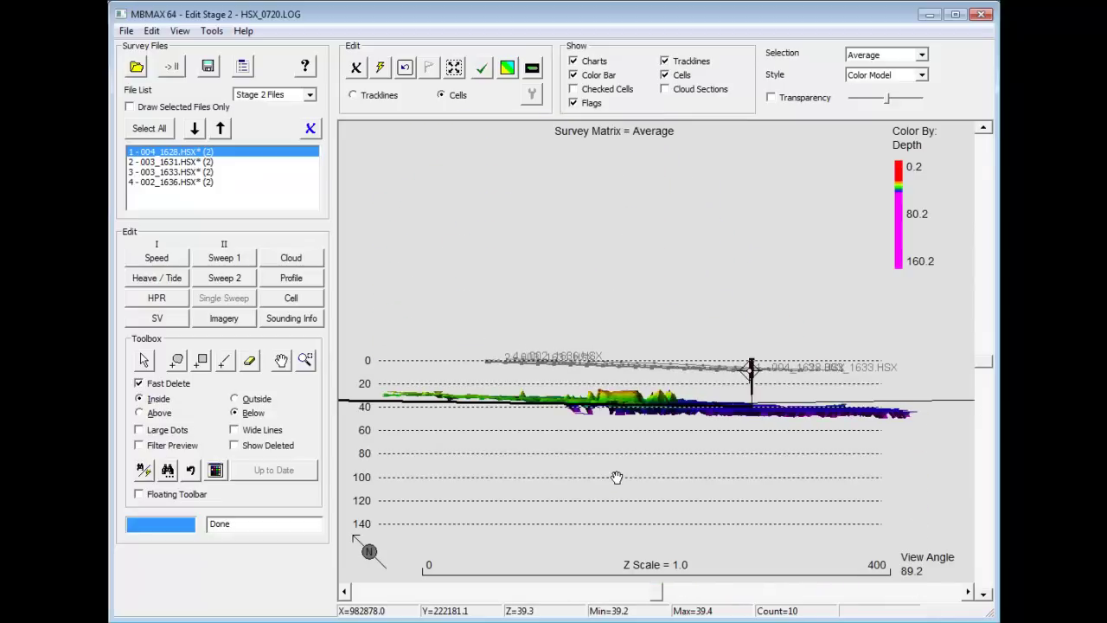
scroll(616, 478, up, 3)
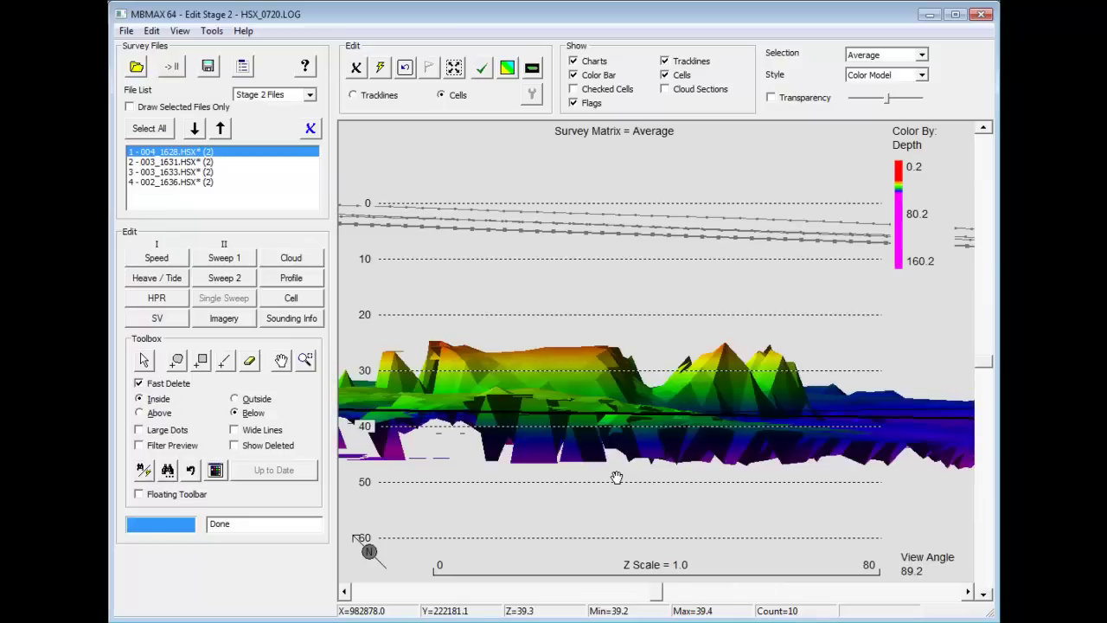
drag(623, 339, 571, 464)
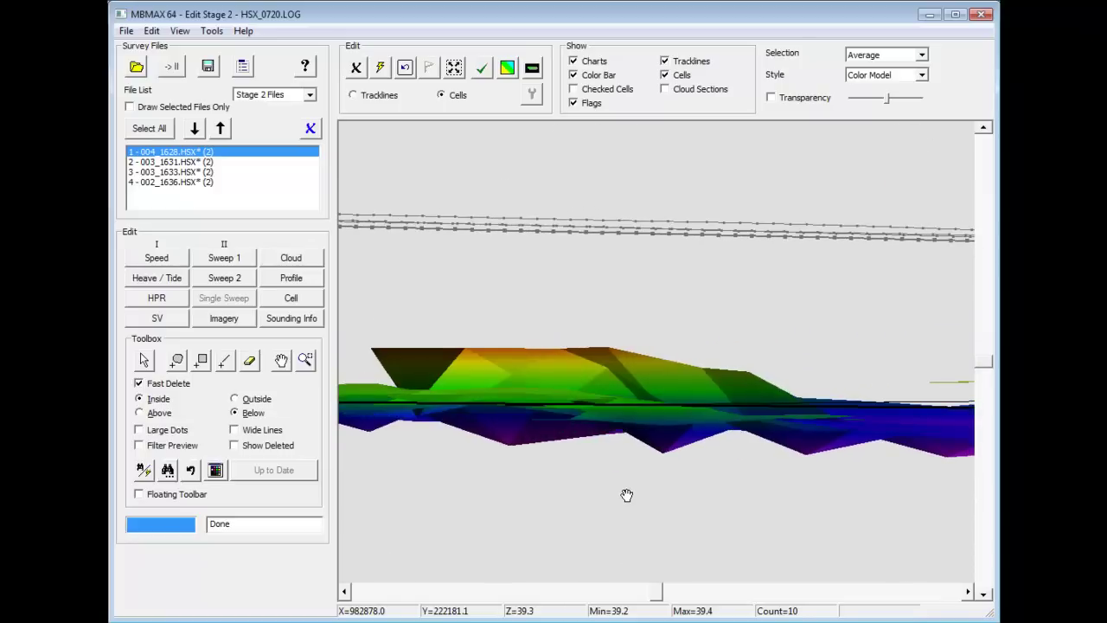
click(143, 414)
click(228, 361)
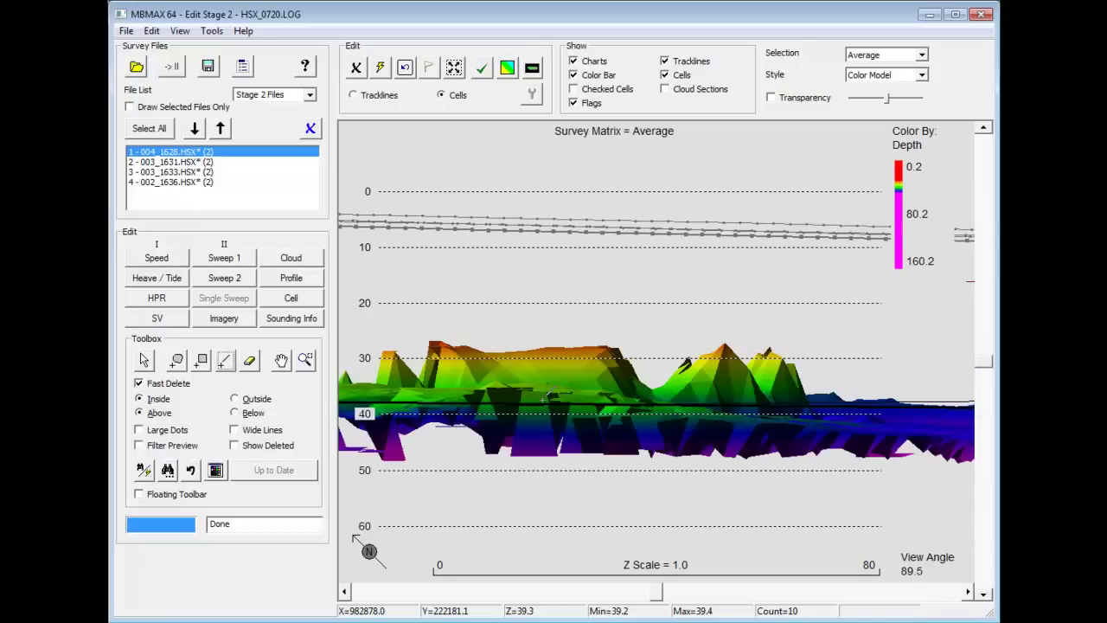
drag(663, 380, 825, 381)
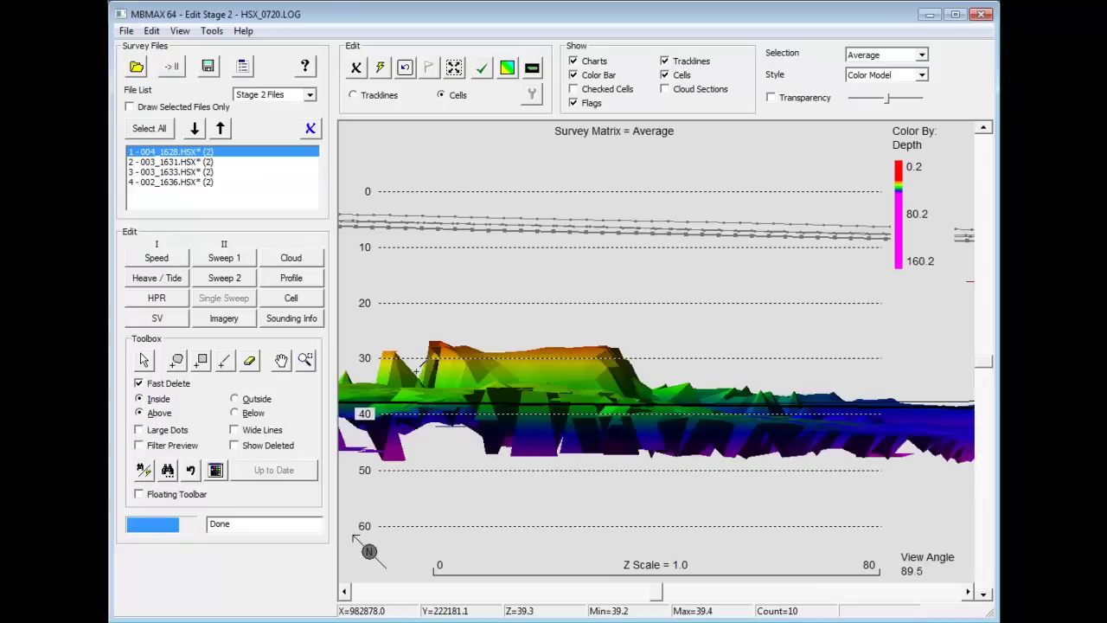
drag(416, 371, 350, 373)
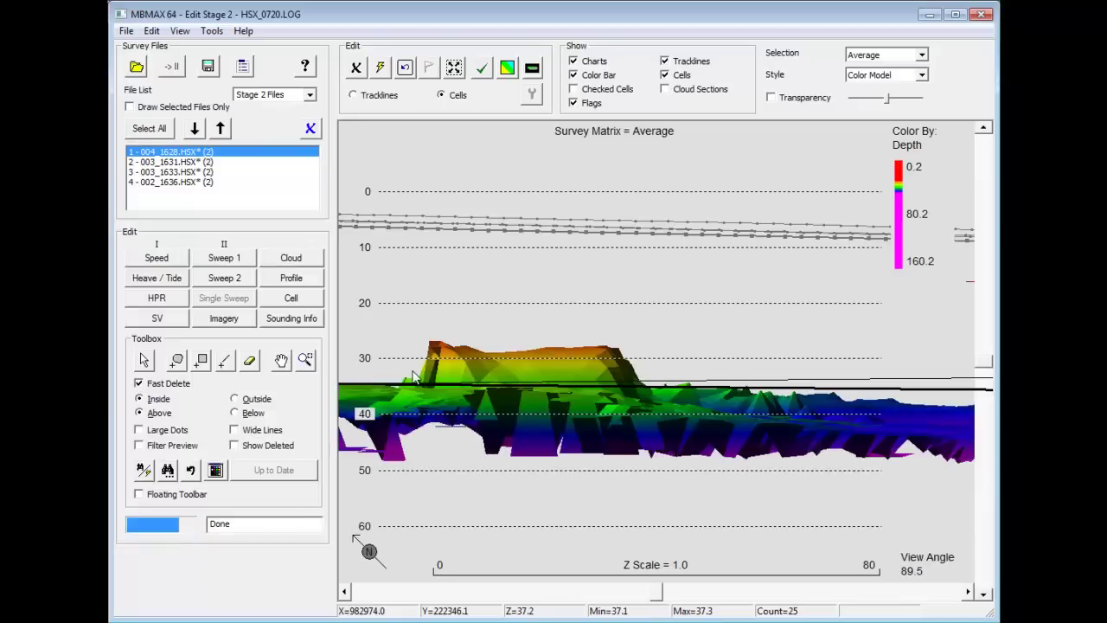
Inspect the raised object from an oblique angle, showing the survey matrix by Median and by Minimum depth
click(283, 361)
drag(625, 415, 631, 444)
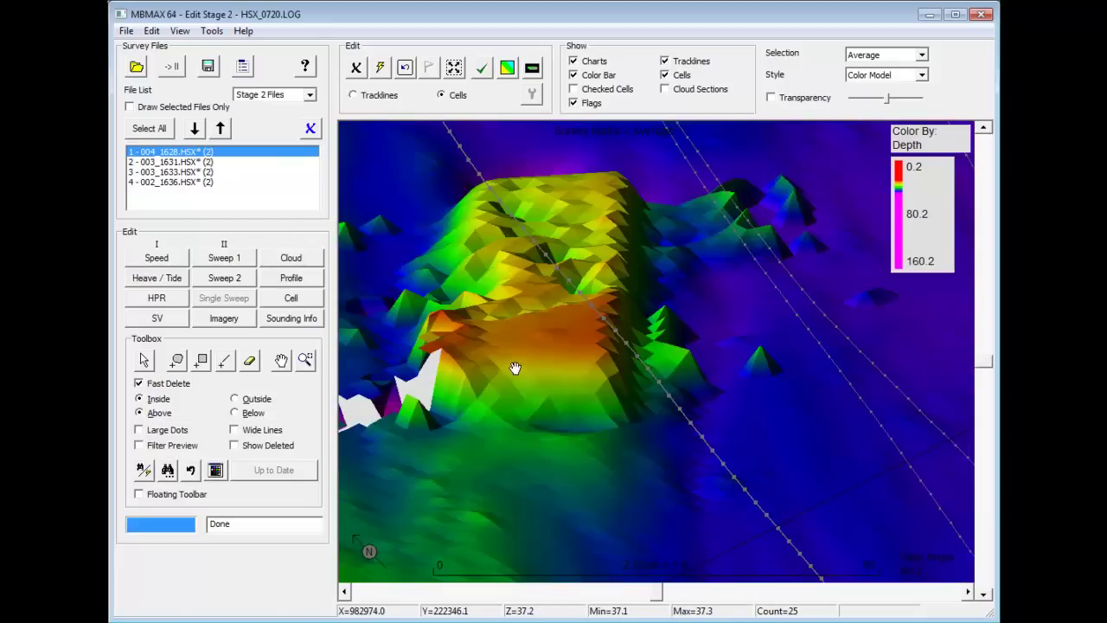
drag(501, 321, 650, 376)
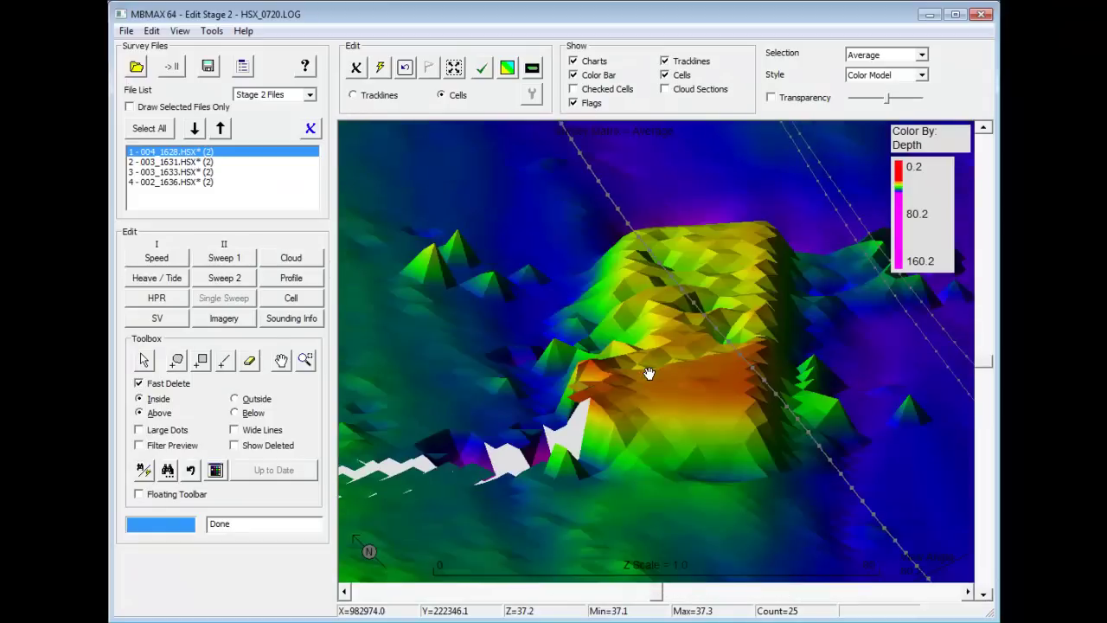
scroll(650, 373, down, 5)
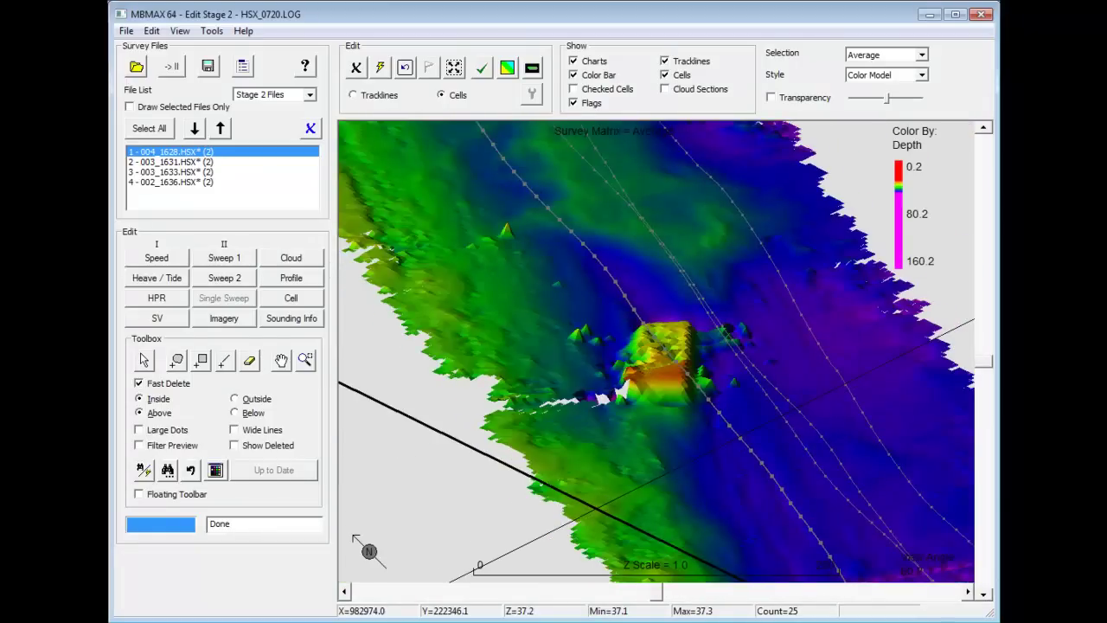
click(922, 55)
click(888, 77)
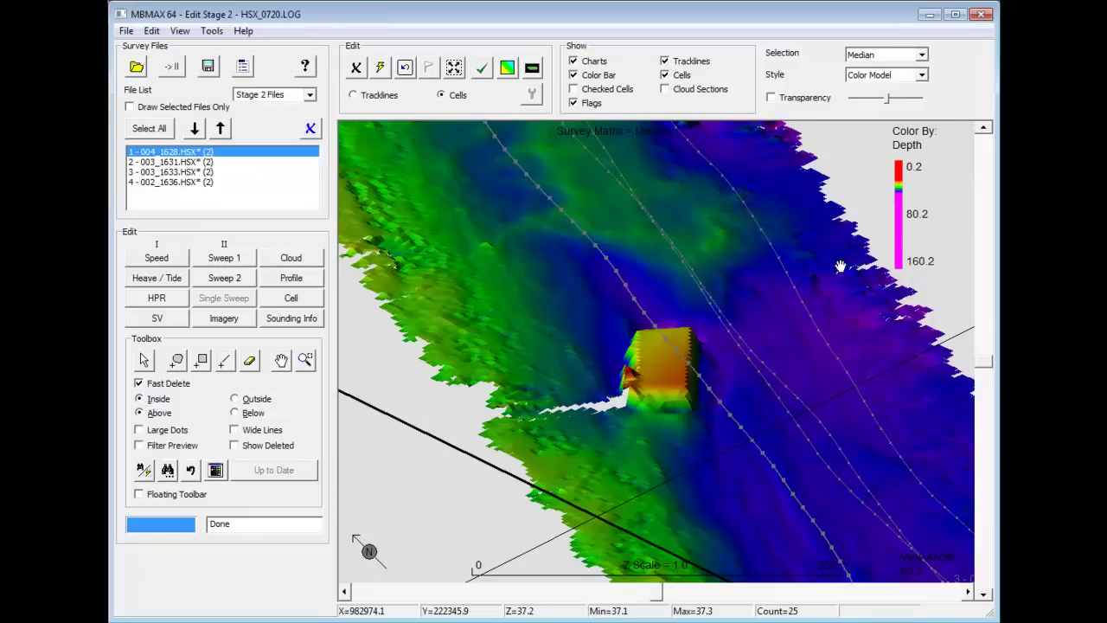
click(922, 55)
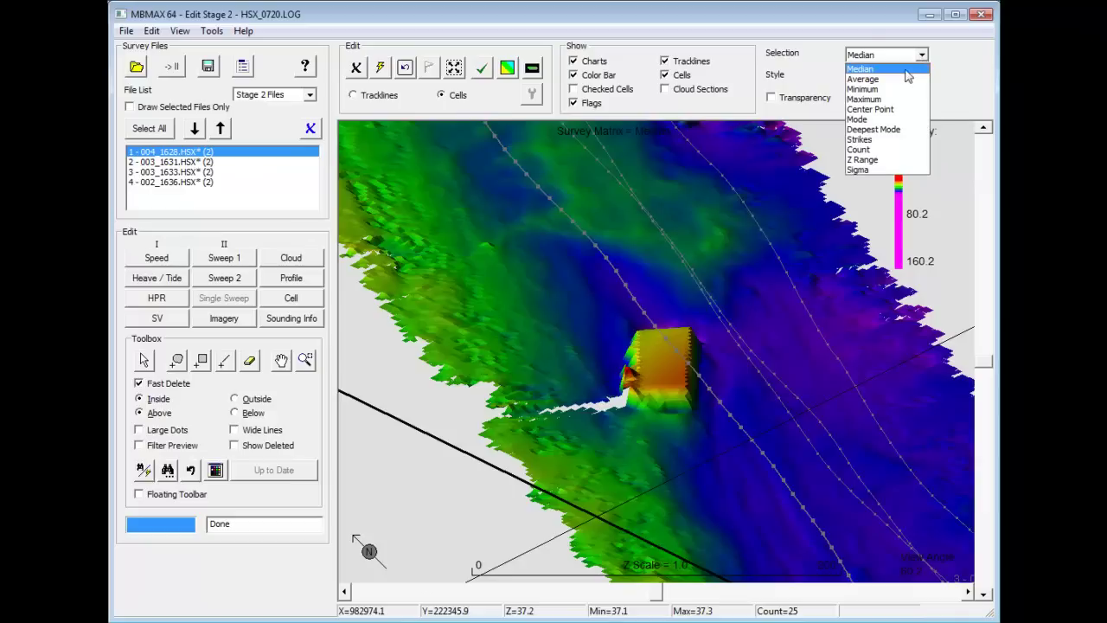
click(884, 90)
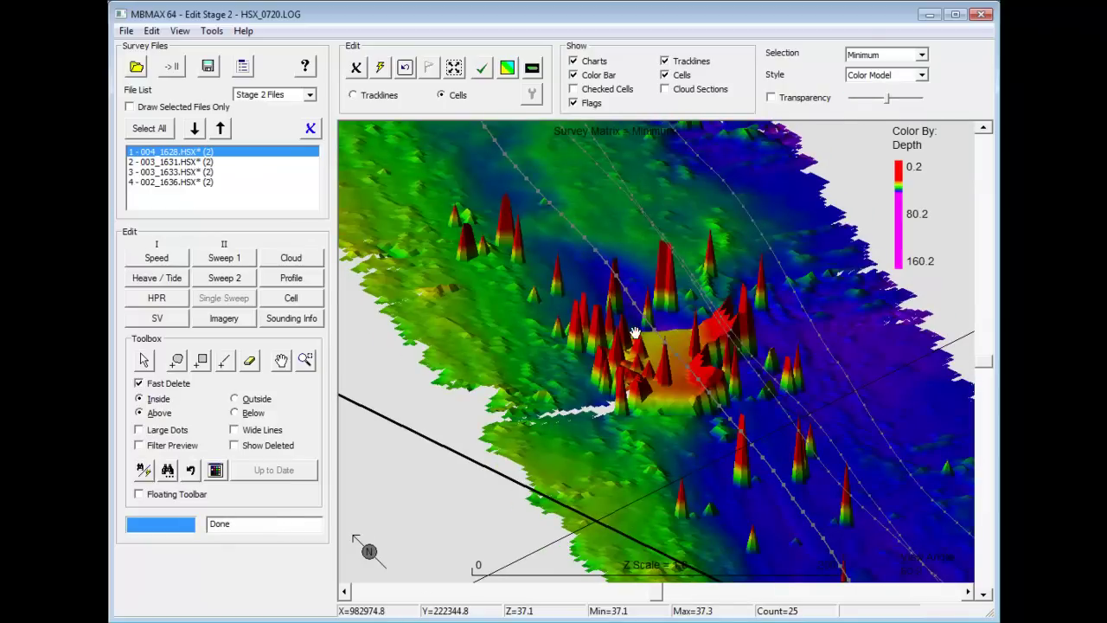
Show the survey matrix by Maximum depth and delete the downward spikes below lines drawn just under the seabed
click(922, 54)
click(886, 99)
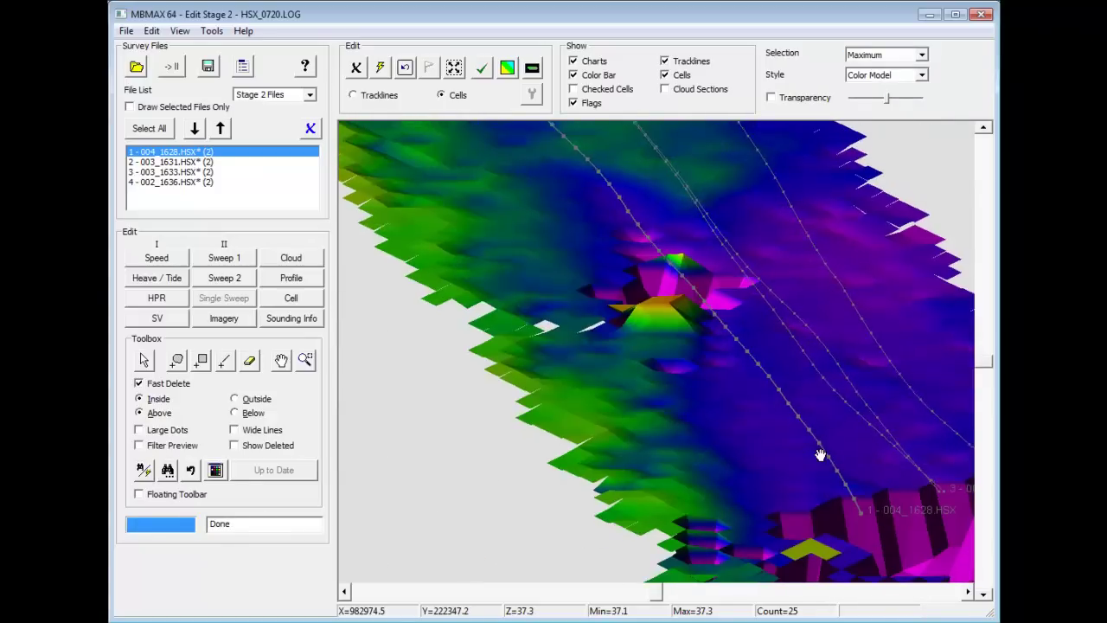
drag(820, 456, 785, 421)
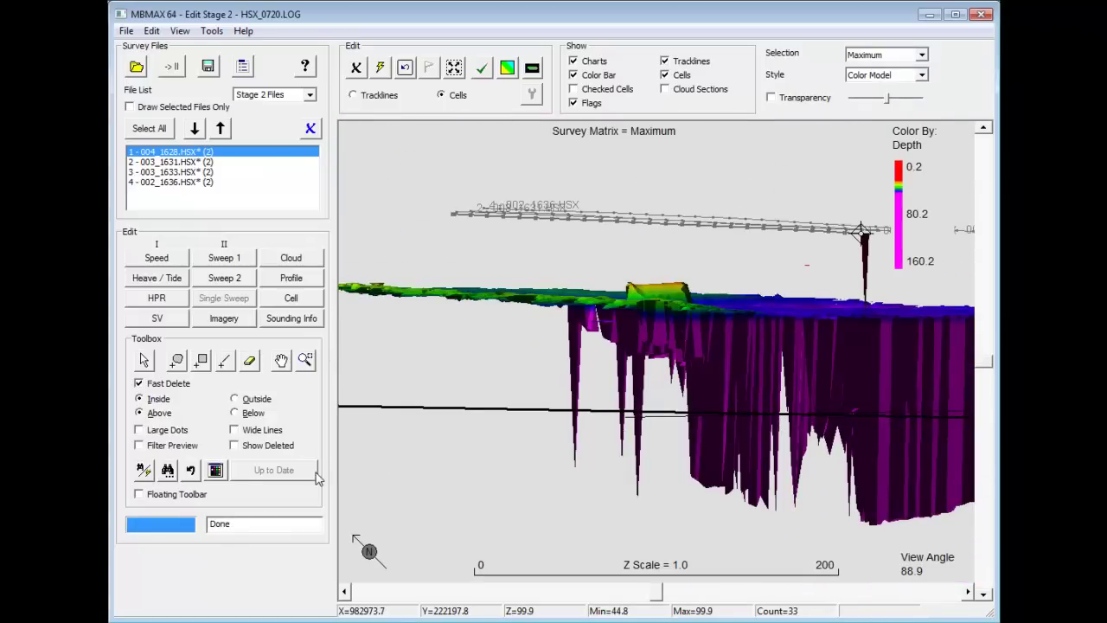
click(236, 412)
click(224, 360)
drag(548, 318, 970, 328)
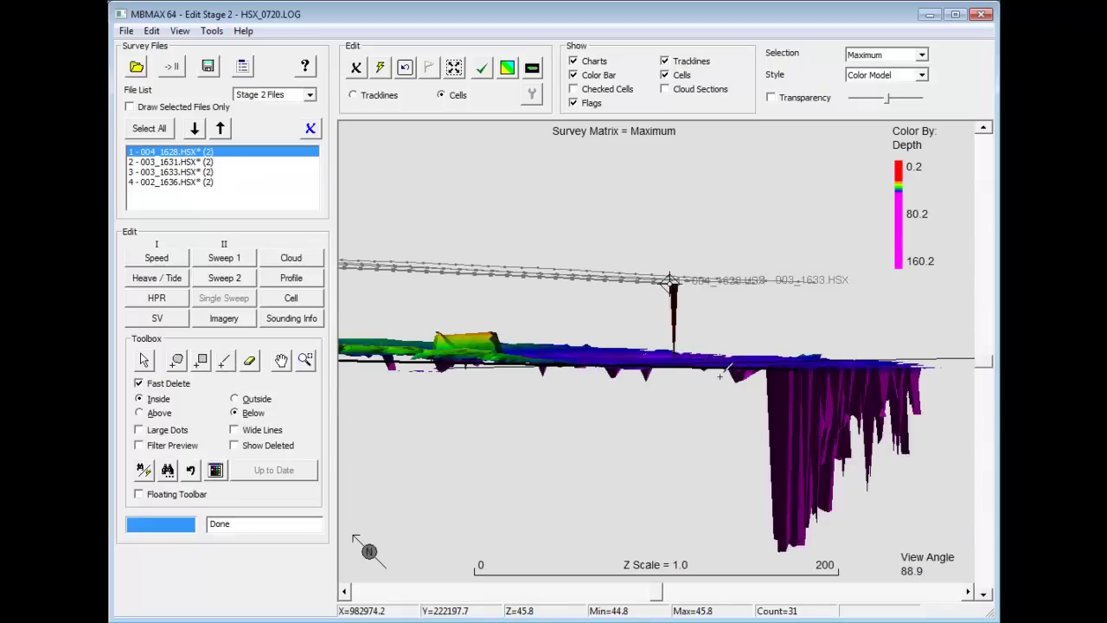
drag(719, 376, 952, 386)
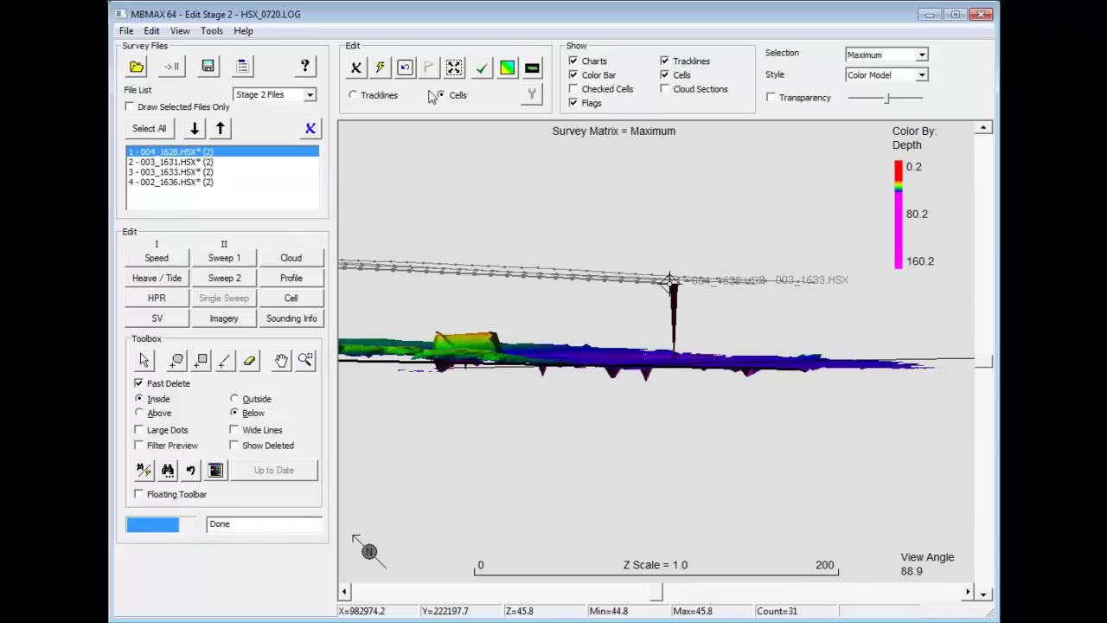
Refit the plan view and depth color range to the survey data, and show the survey matrix by Sigma
click(476, 69)
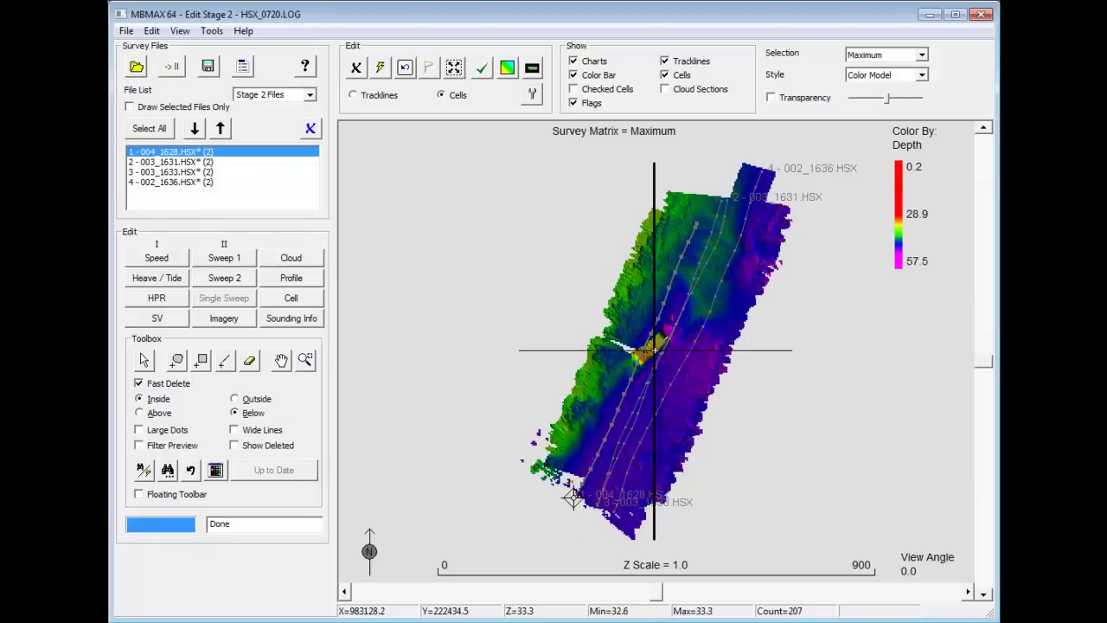
scroll(655, 350, up, 3)
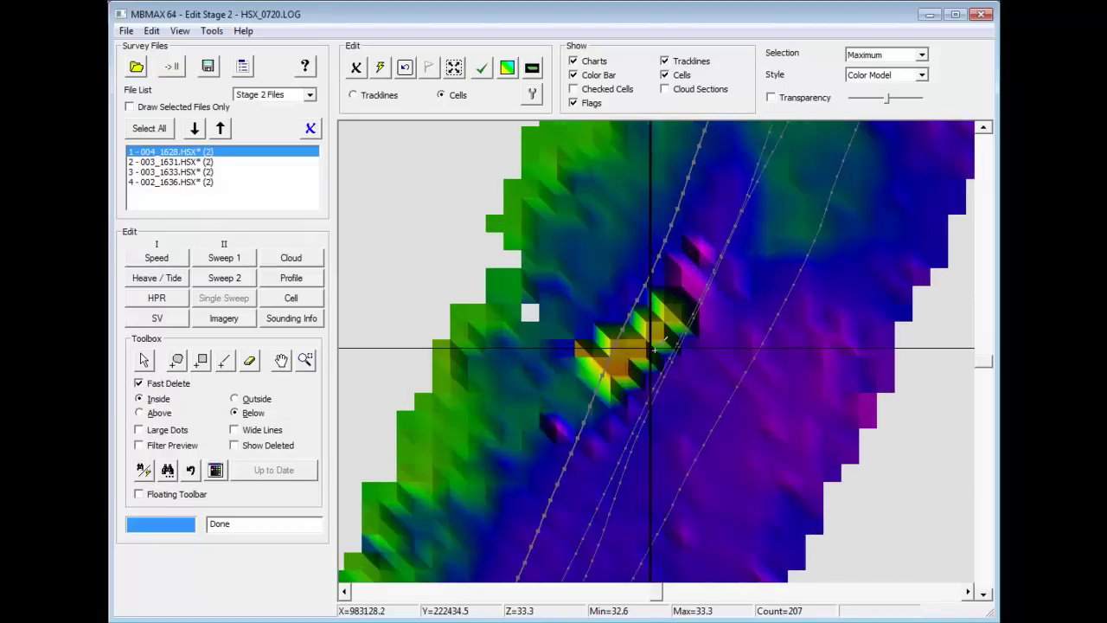
click(922, 55)
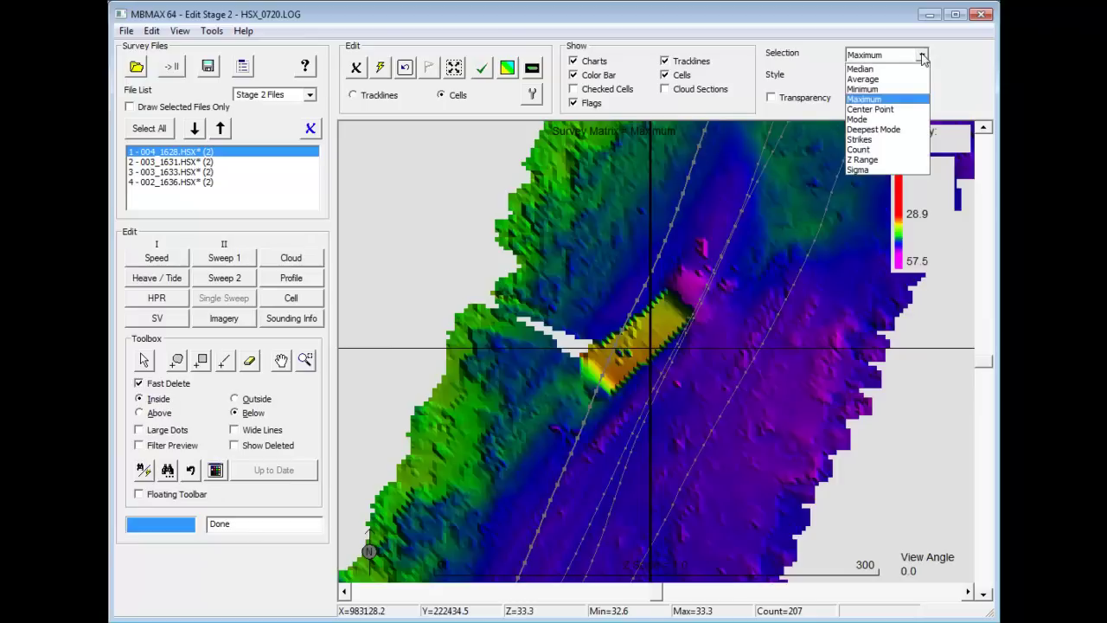
click(865, 169)
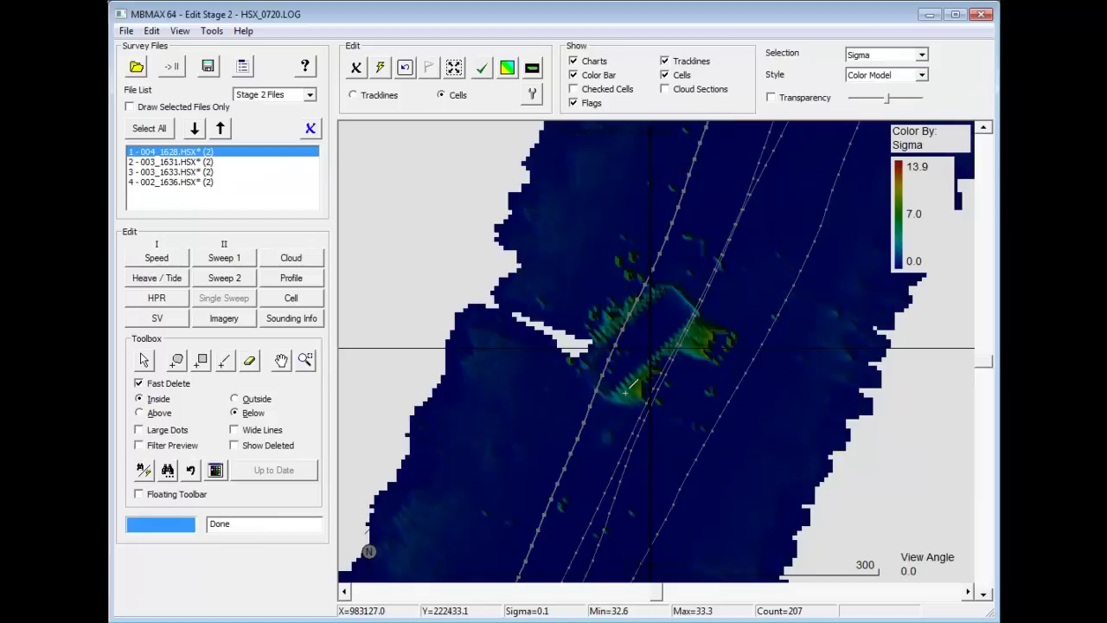
Examine the soundings and cell statistics of individual matrix cells in the high-sigma area beside the raised object
click(293, 299)
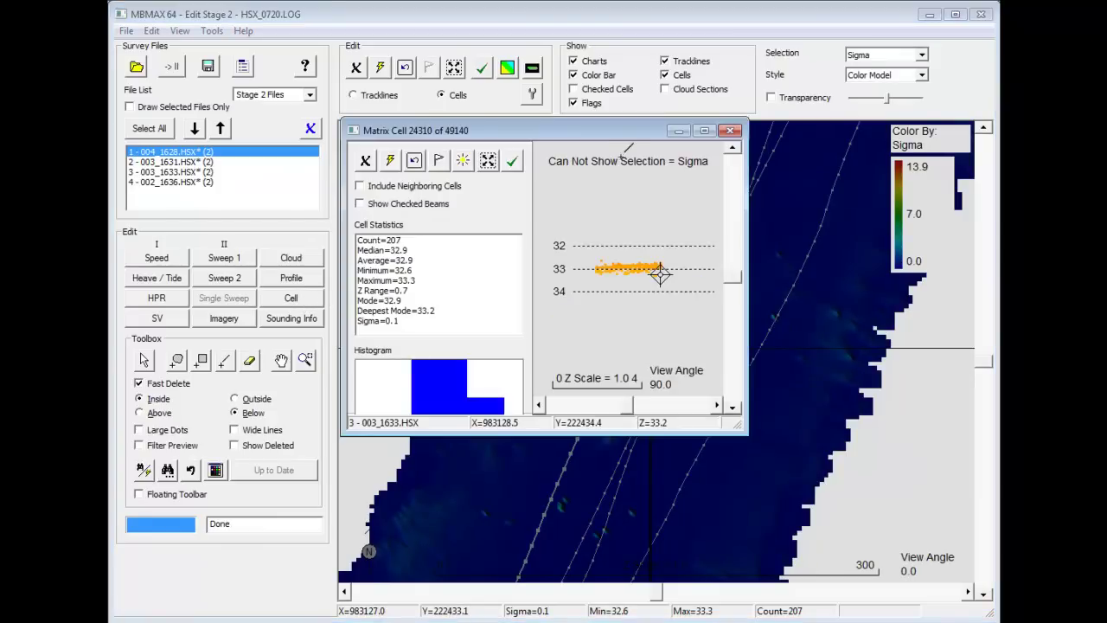
drag(630, 136, 424, 94)
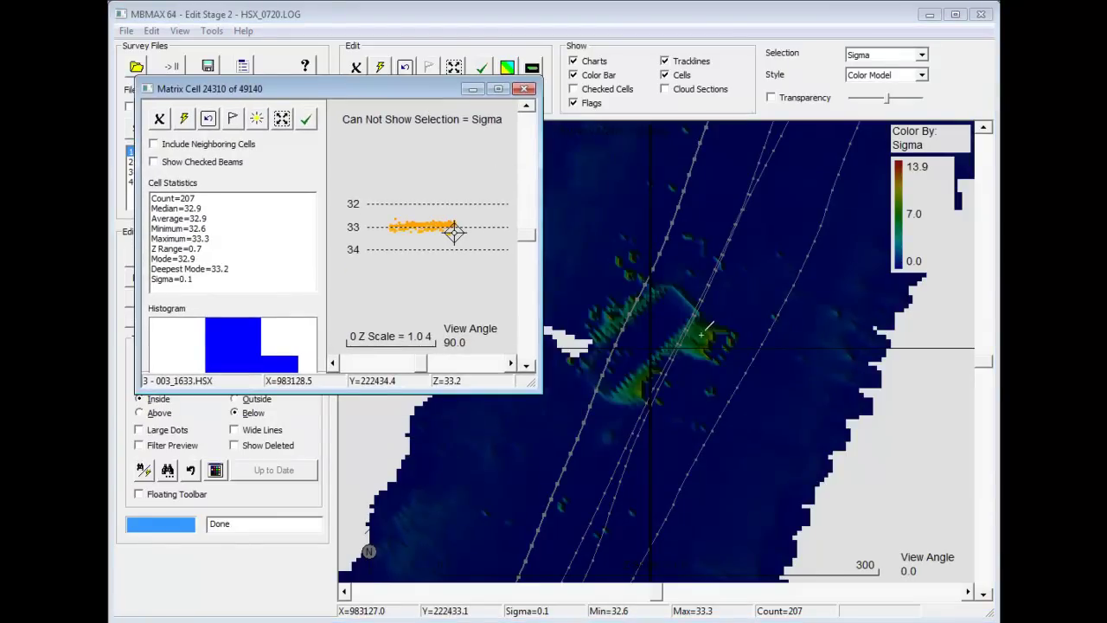
click(709, 335)
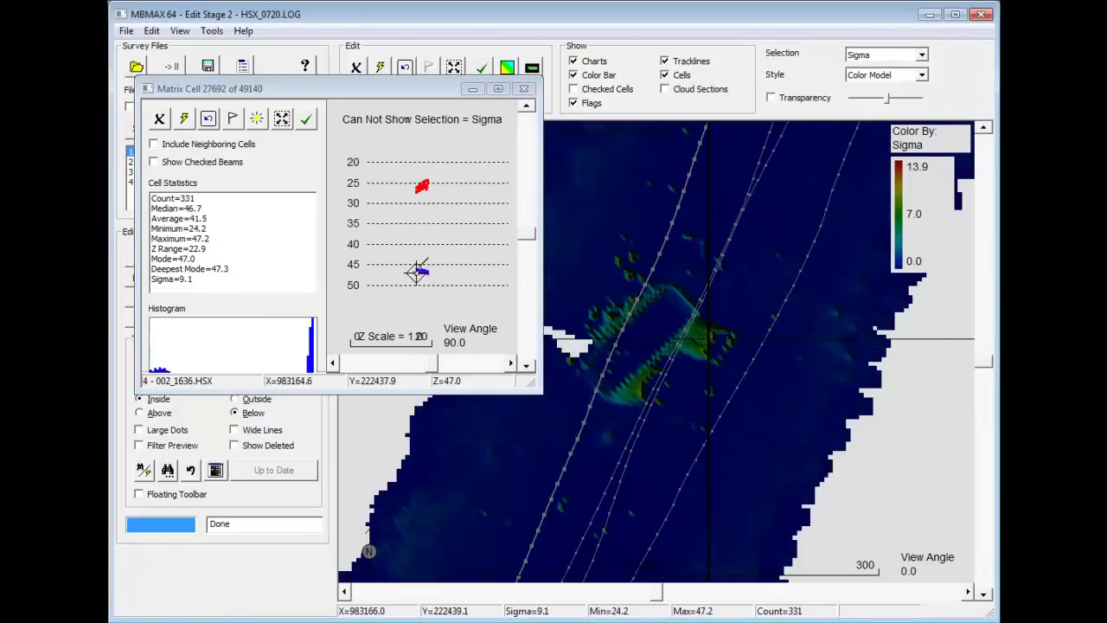
click(717, 343)
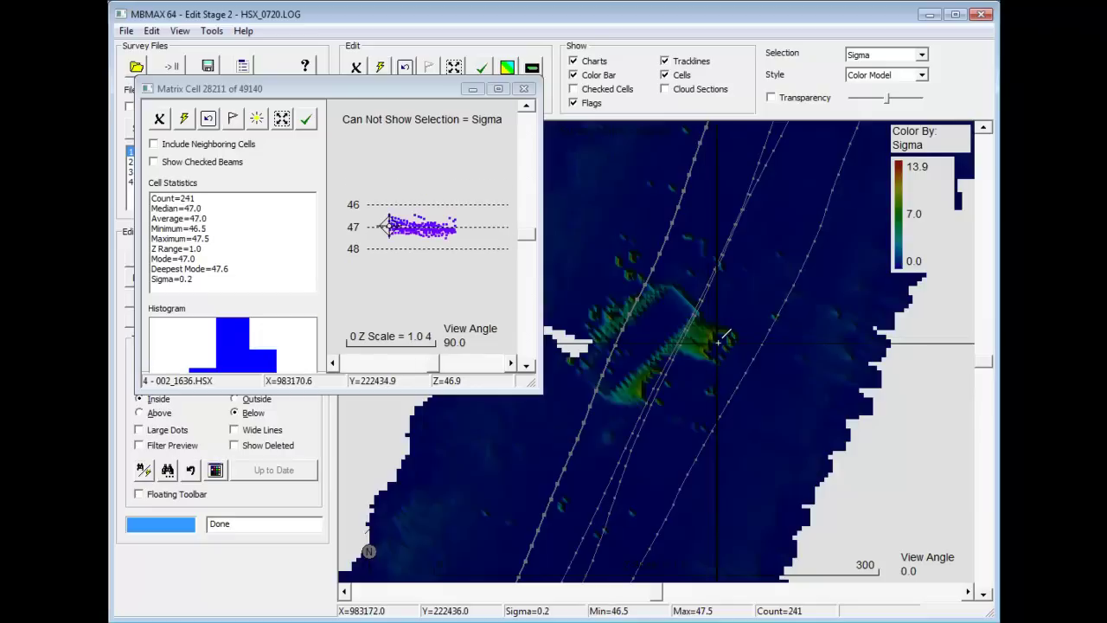
click(709, 340)
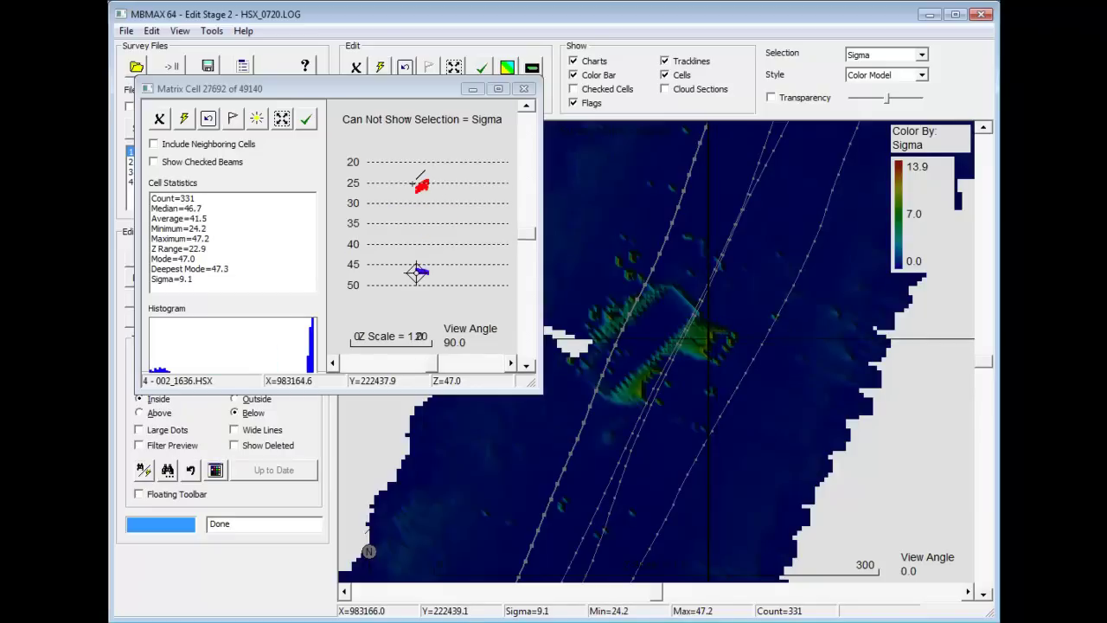
click(523, 88)
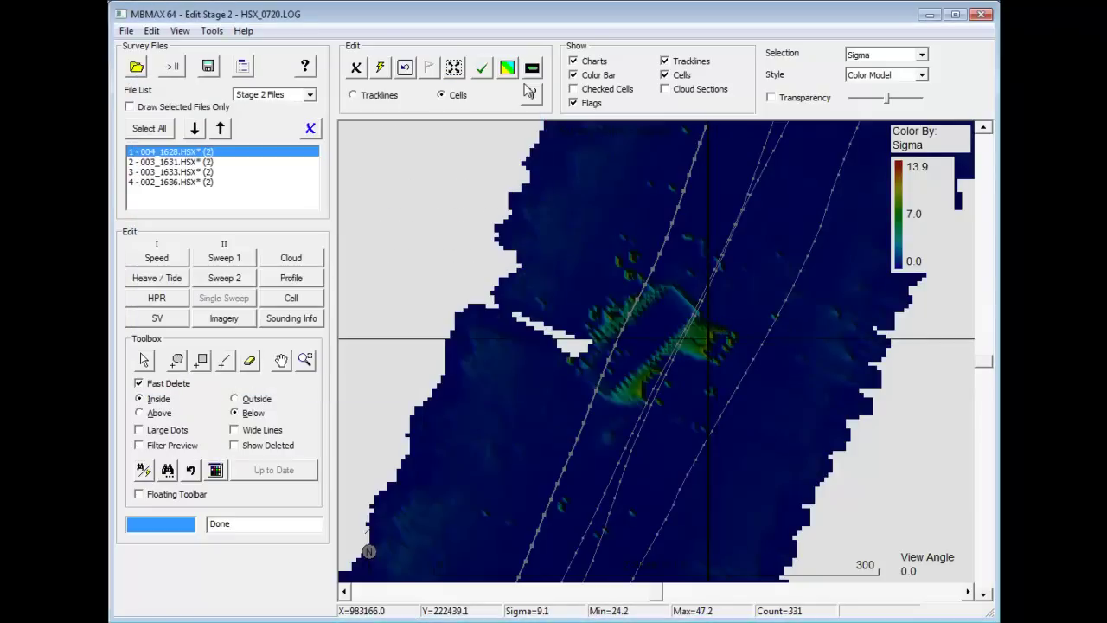
Enable the matrix filter above and below the Median with 2 Sigma limits, and update the filter preview
key(ctrl+f)
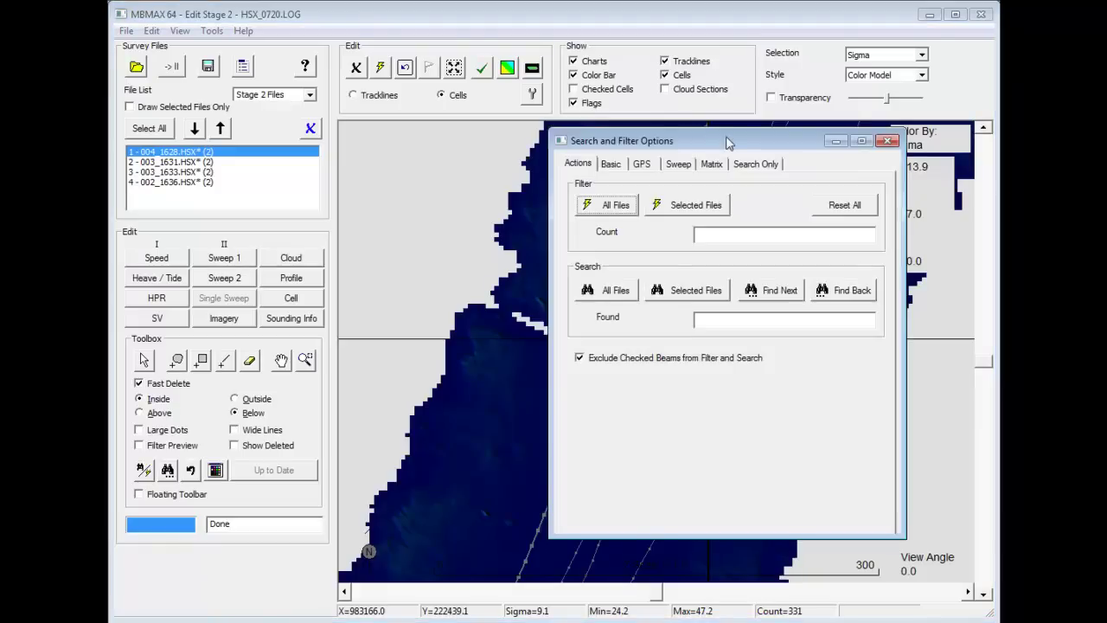
drag(783, 143, 631, 82)
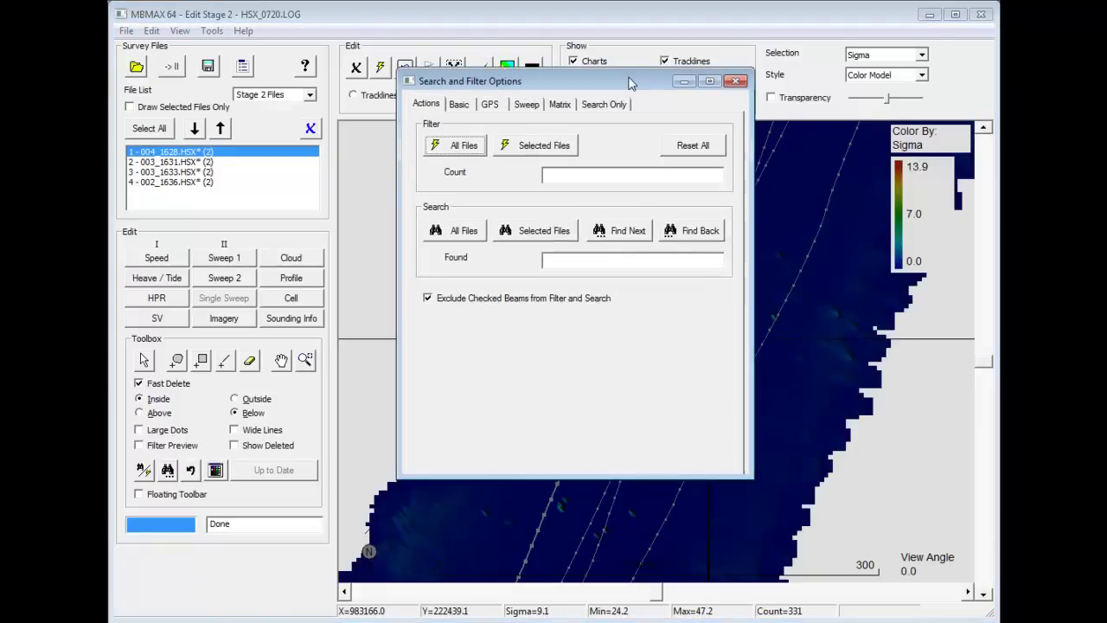
click(523, 104)
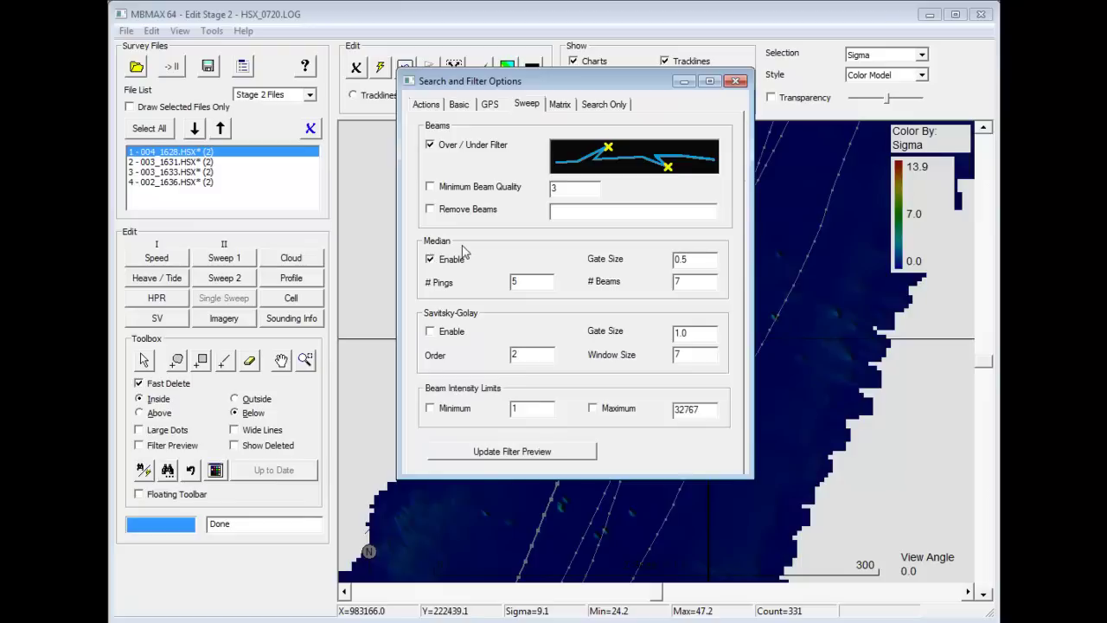
click(560, 105)
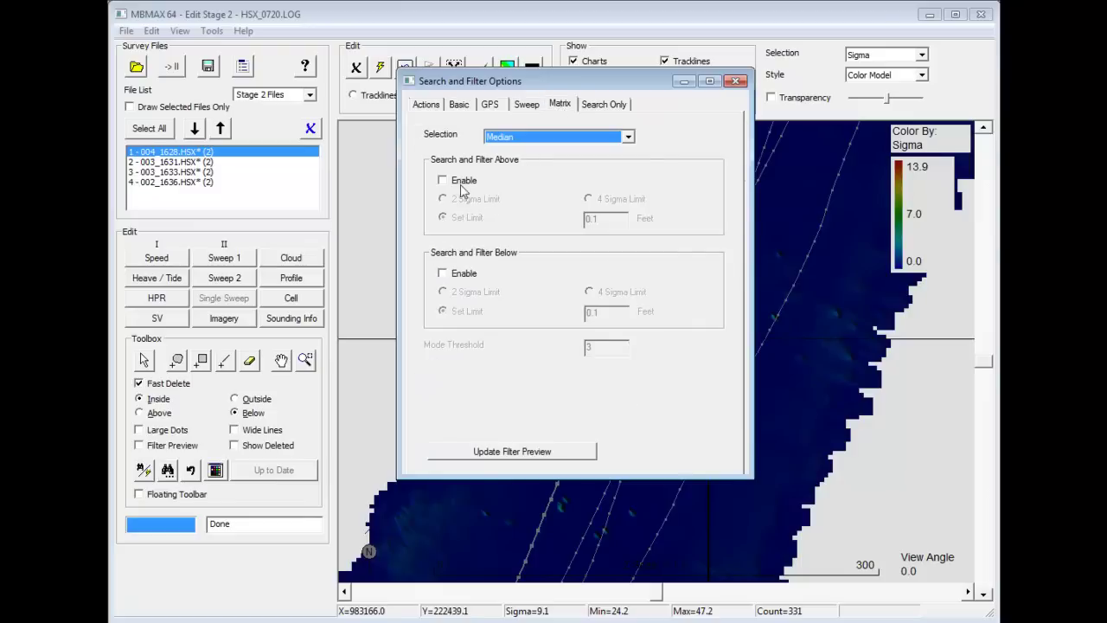
click(443, 180)
click(443, 273)
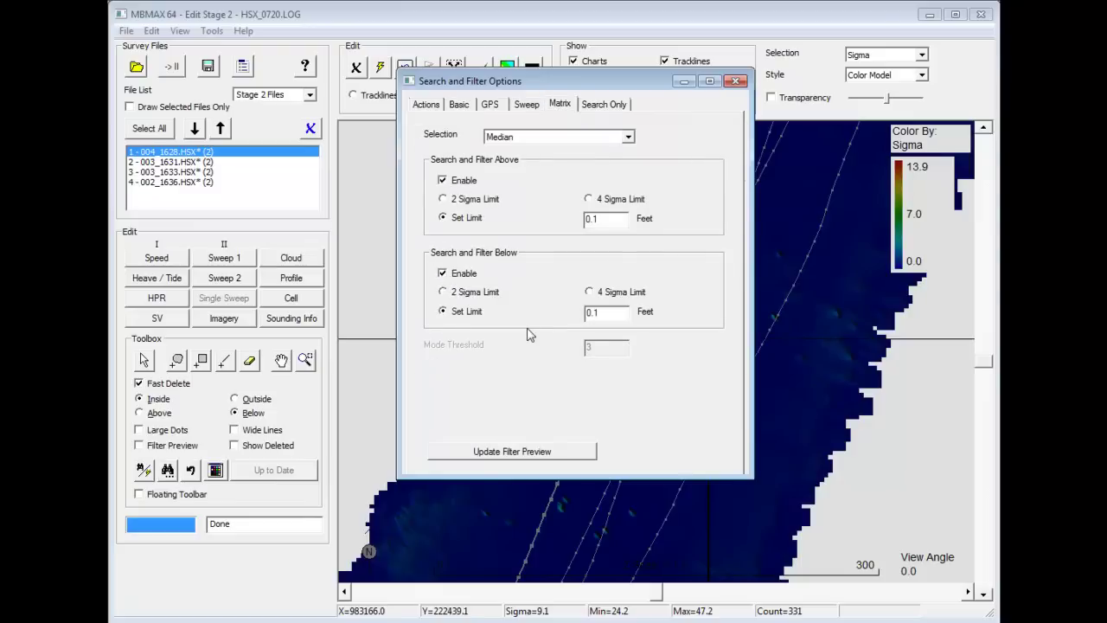
click(443, 199)
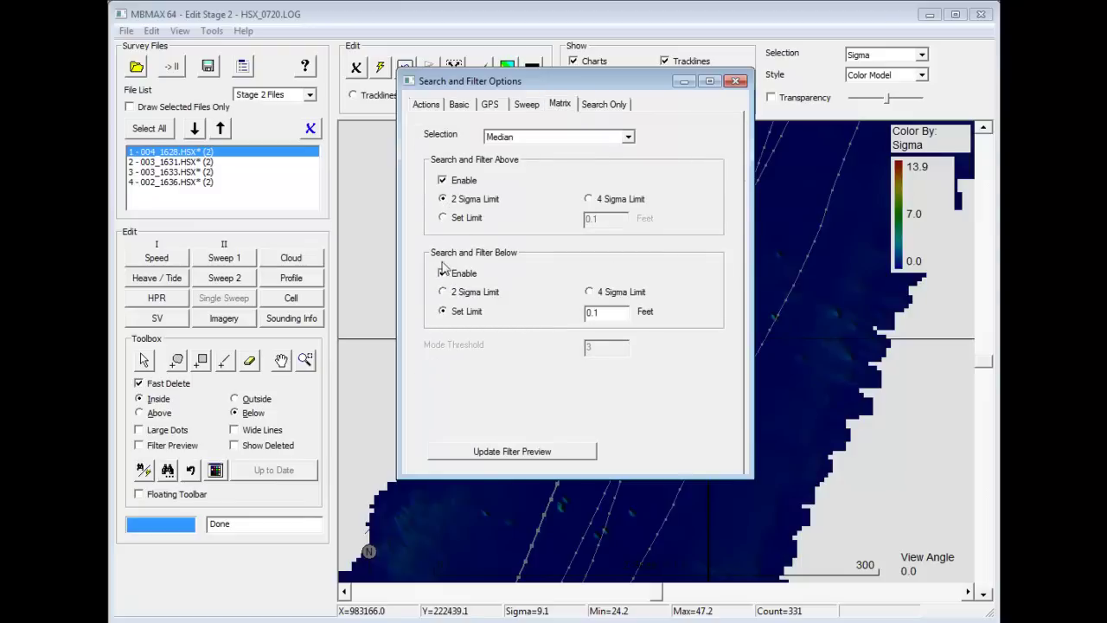
click(443, 291)
click(509, 461)
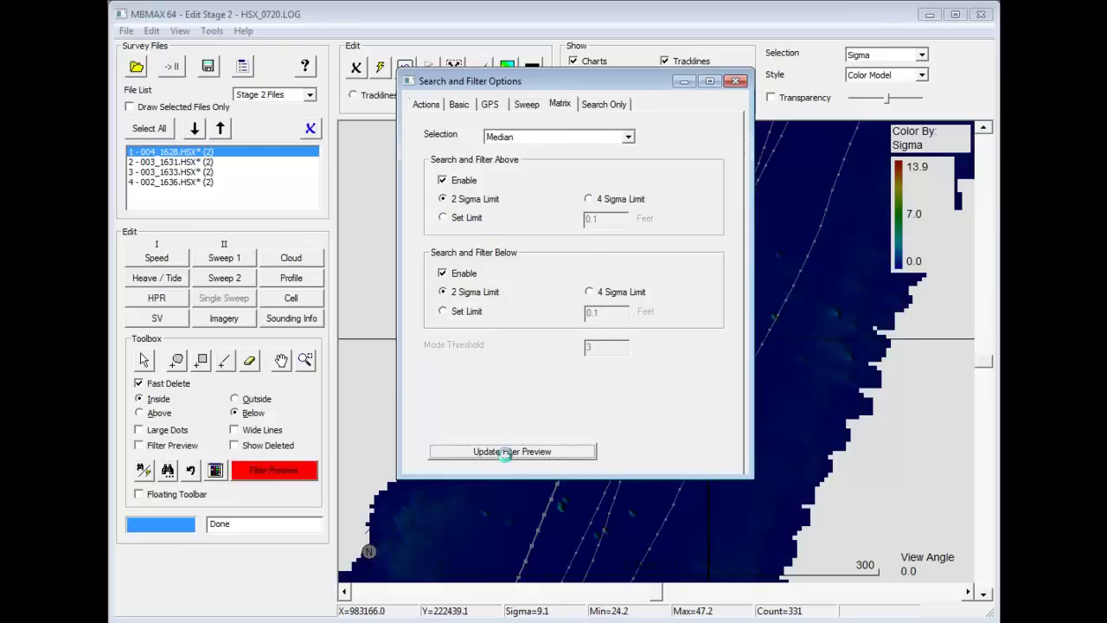
Turn on the filter preview in the survey matrix and apply the 2 Sigma matrix filter to all files
click(737, 82)
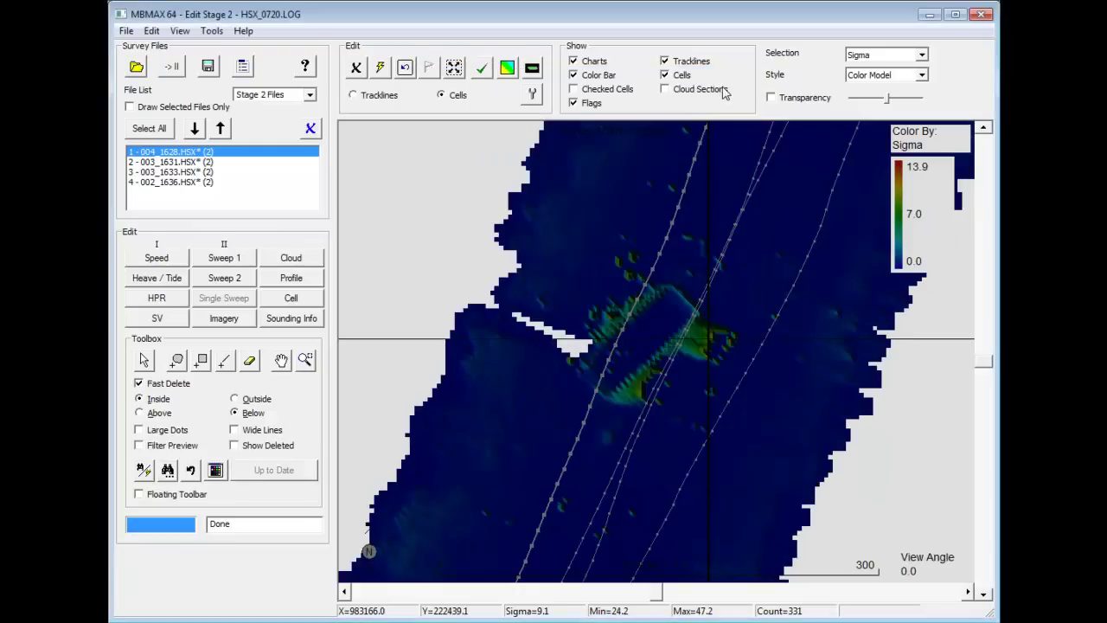
click(138, 446)
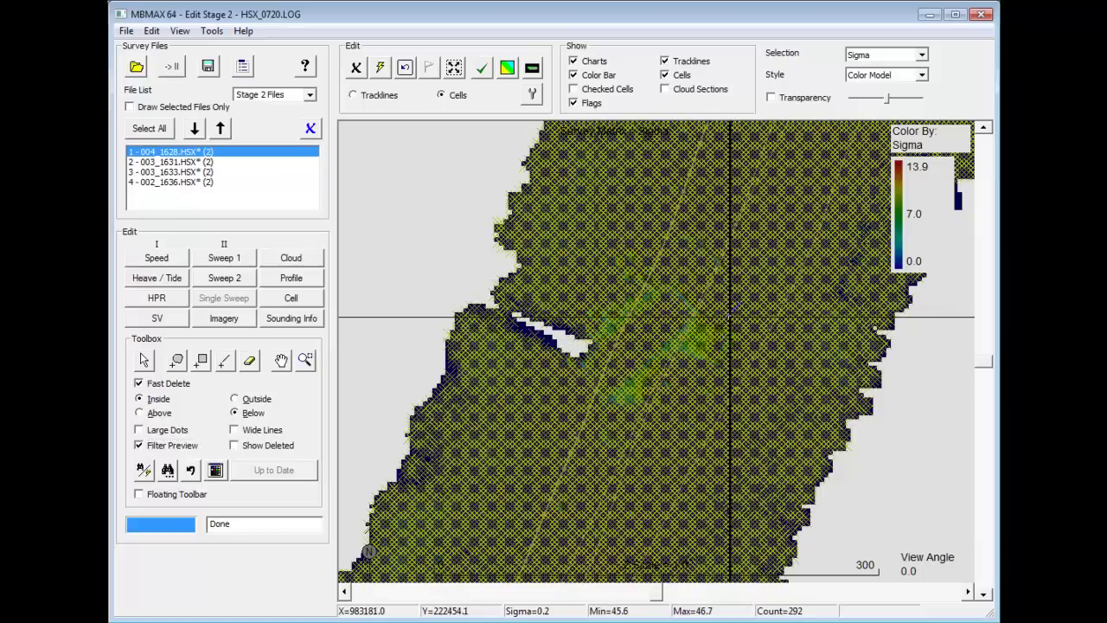
scroll(731, 338, up, 5)
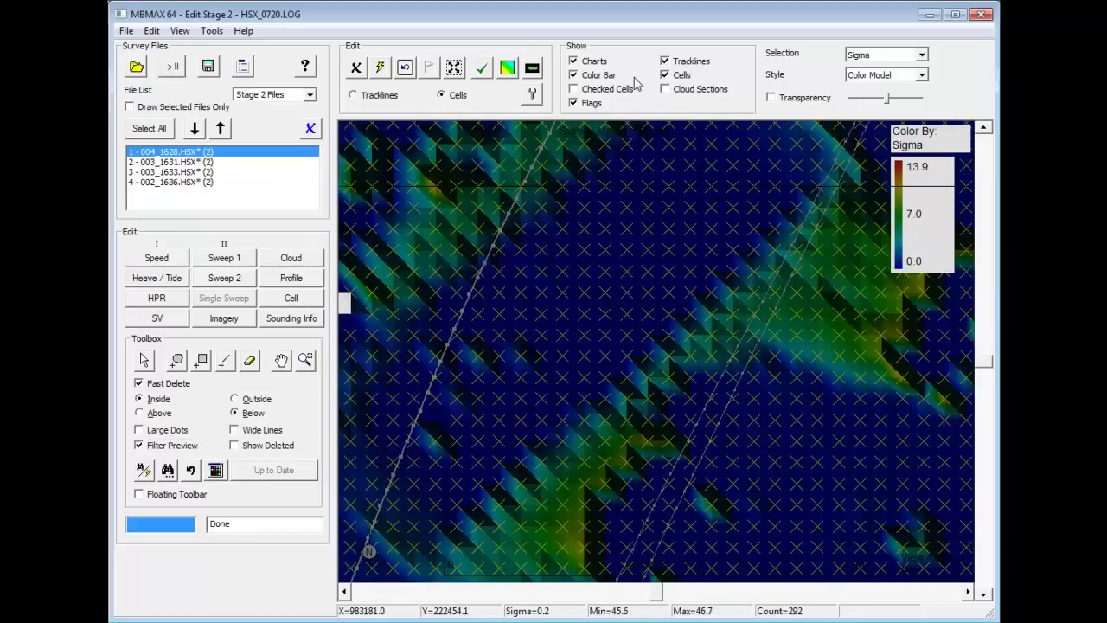
click(380, 68)
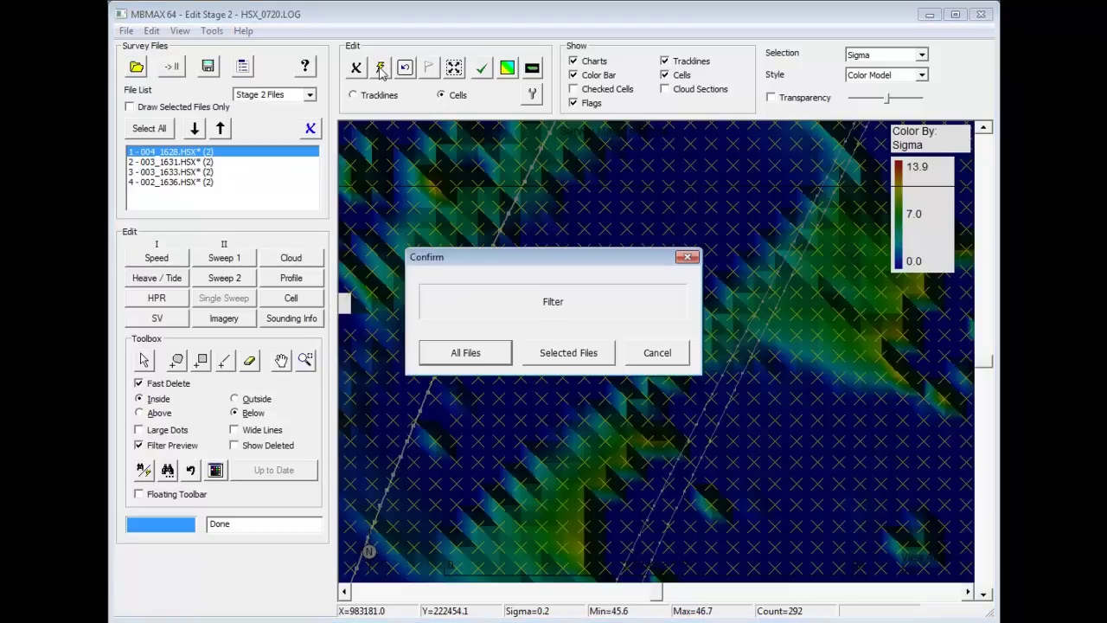
click(445, 353)
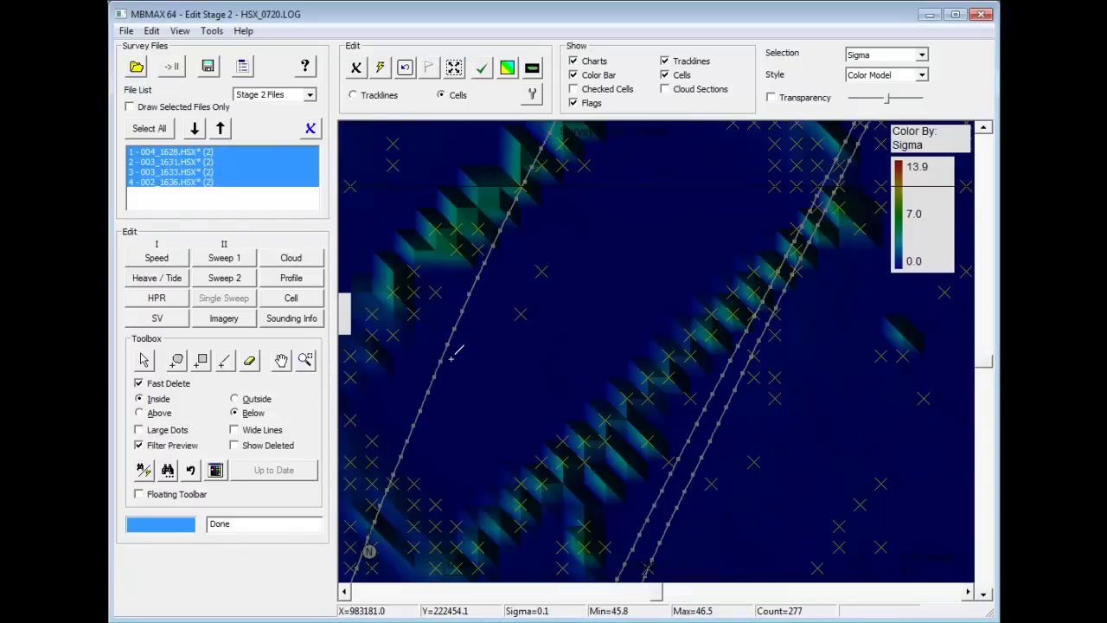
Show the survey matrix by Median and run the matrix filter again on the remaining outliers
click(874, 54)
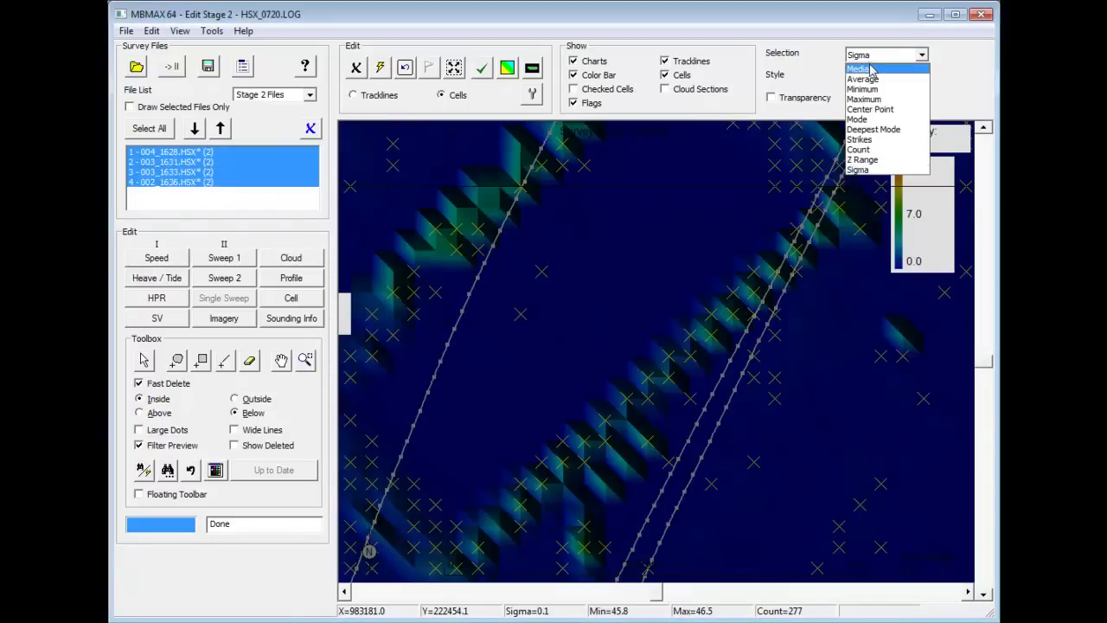
click(868, 72)
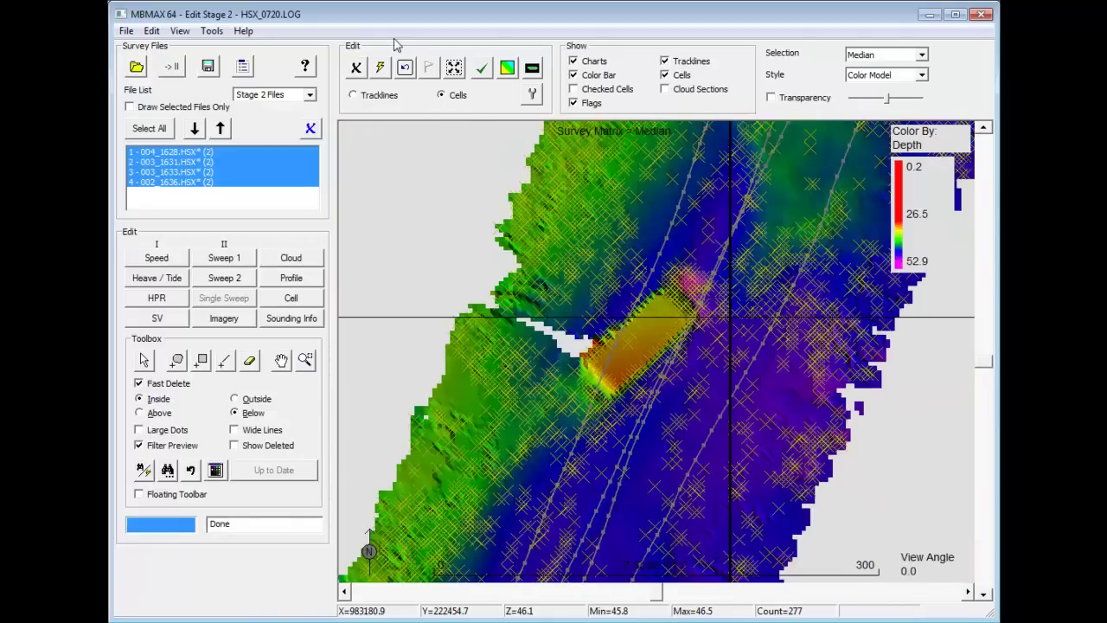
click(381, 68)
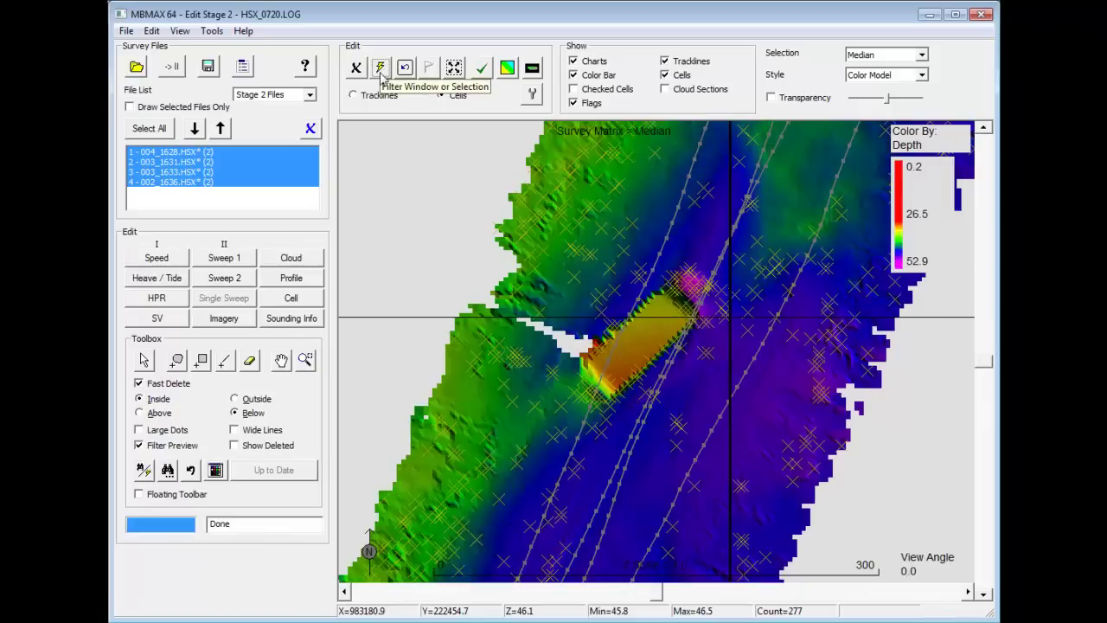
Hide the filter preview marks and tracklines, and inspect the filtered seabed around the raised object in a tilted, rotated 3D view
click(140, 446)
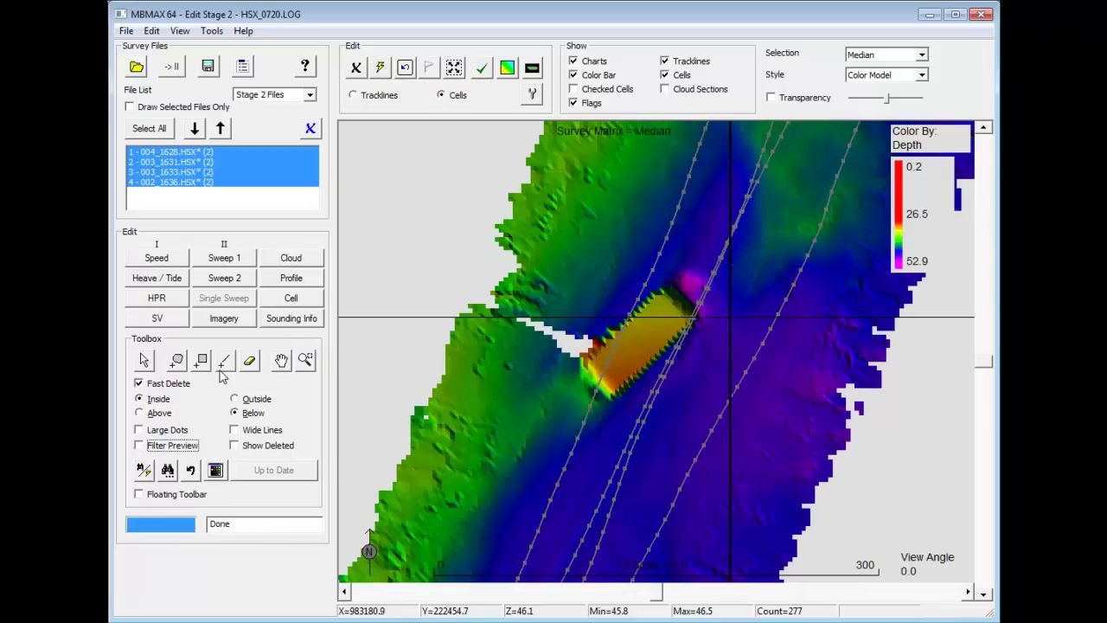
click(280, 361)
drag(595, 462, 707, 302)
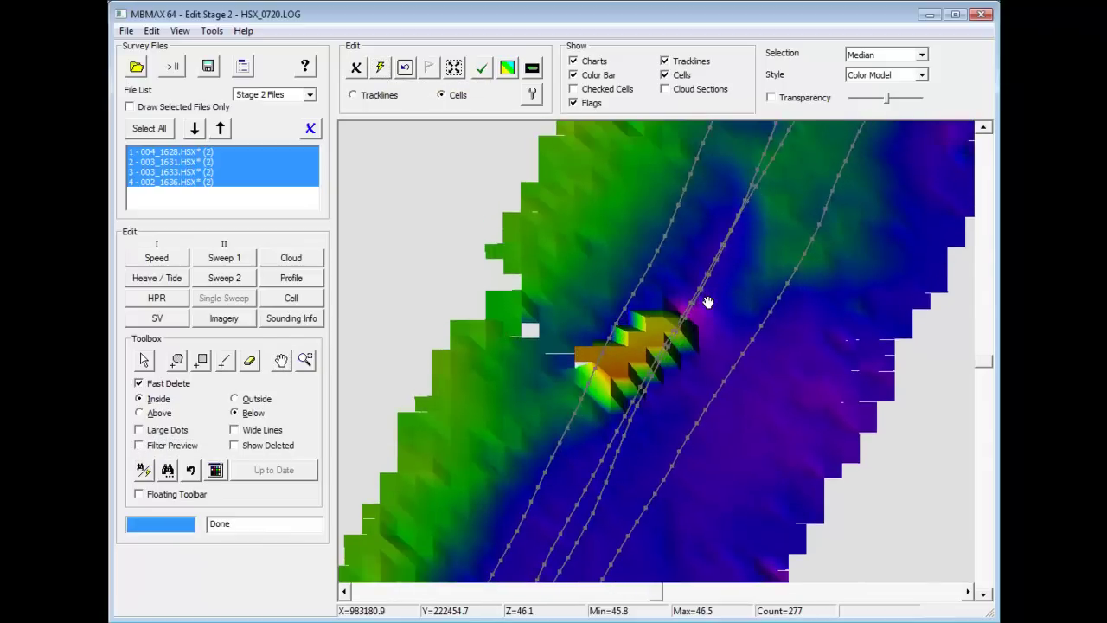
scroll(708, 302, down, 5)
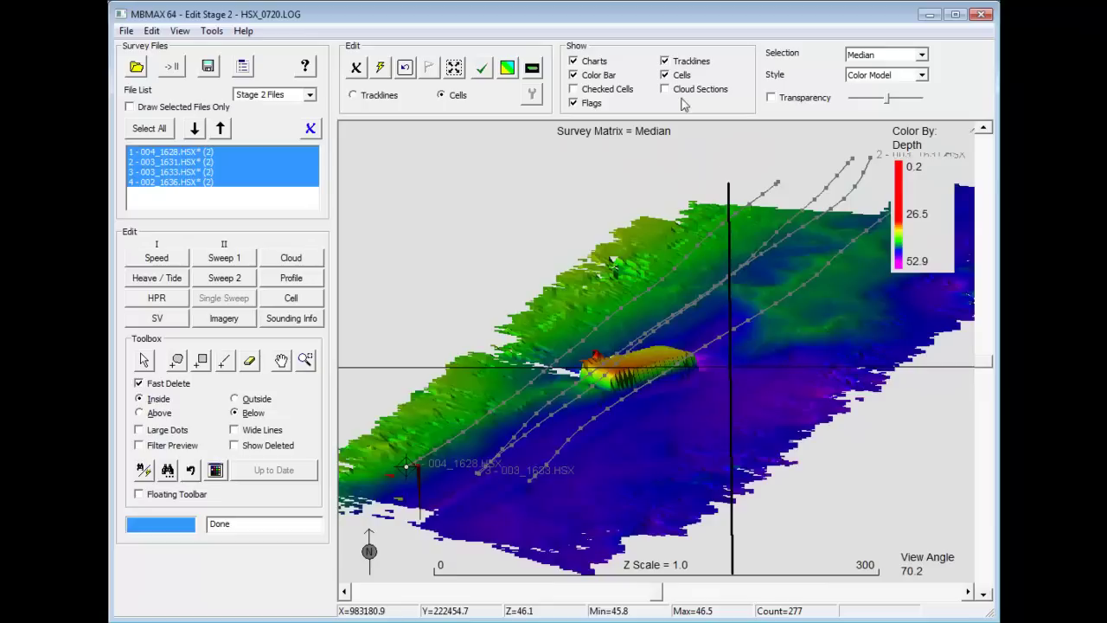
click(666, 61)
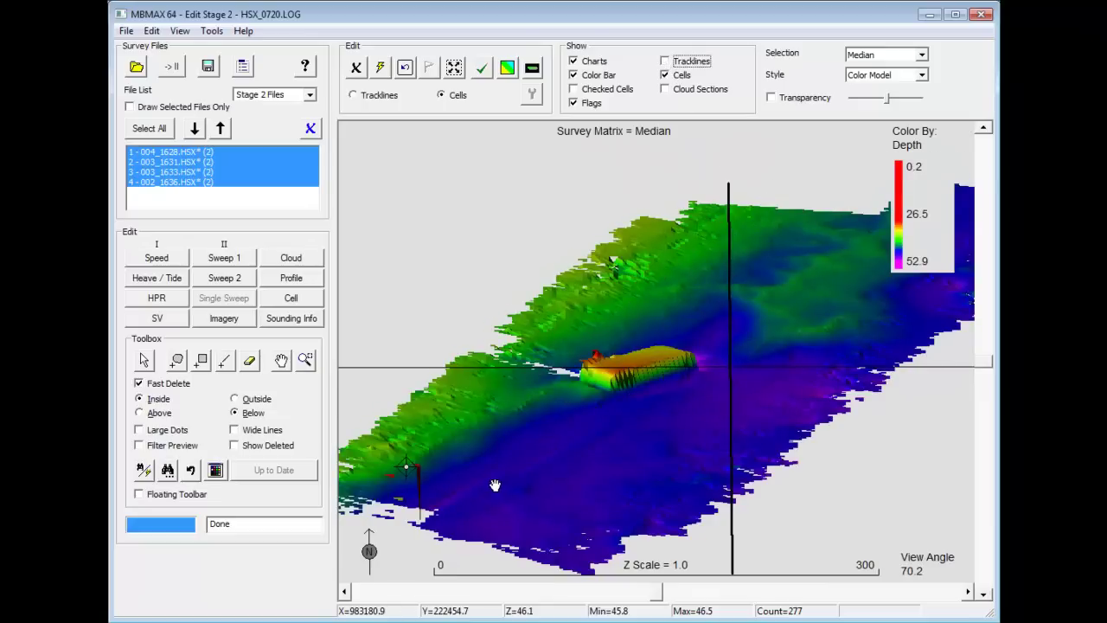
drag(495, 486, 786, 496)
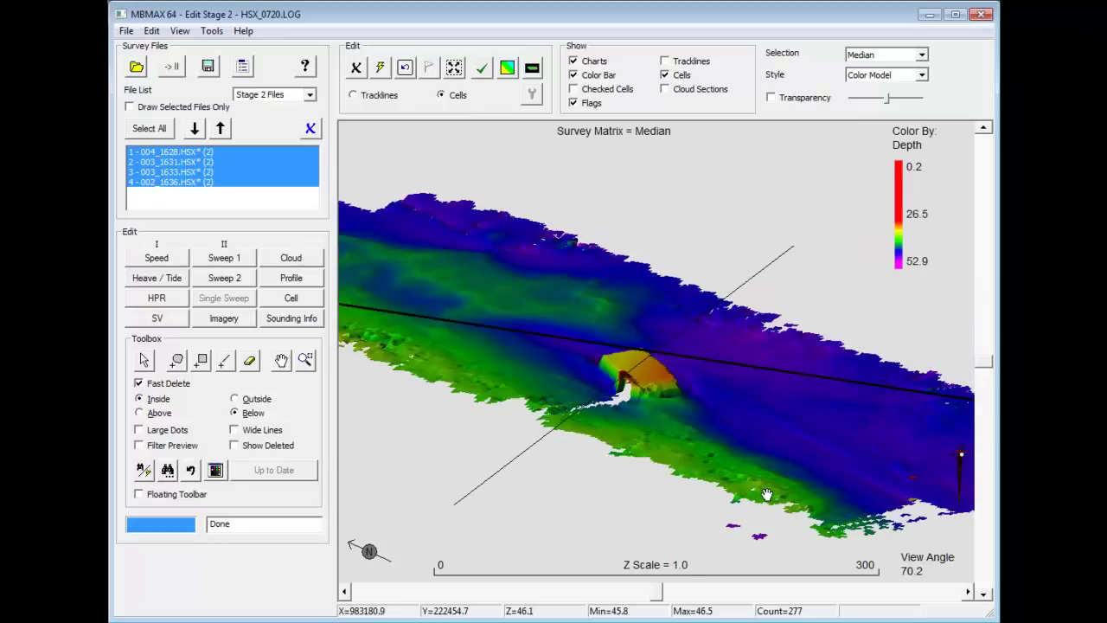
scroll(676, 445, up, 5)
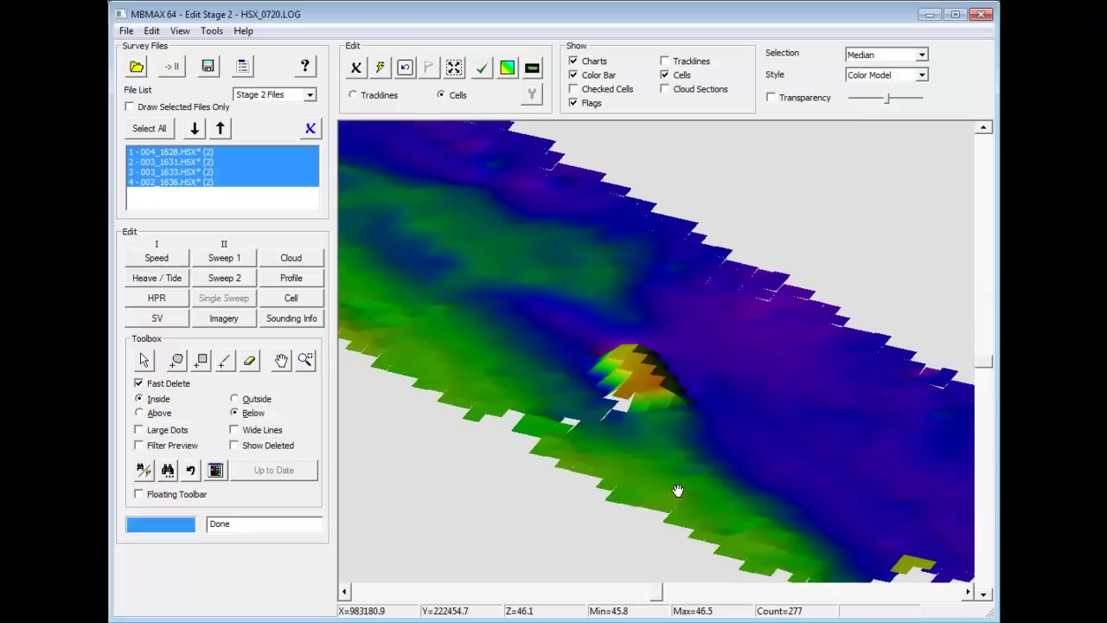
scroll(678, 490, up, 2)
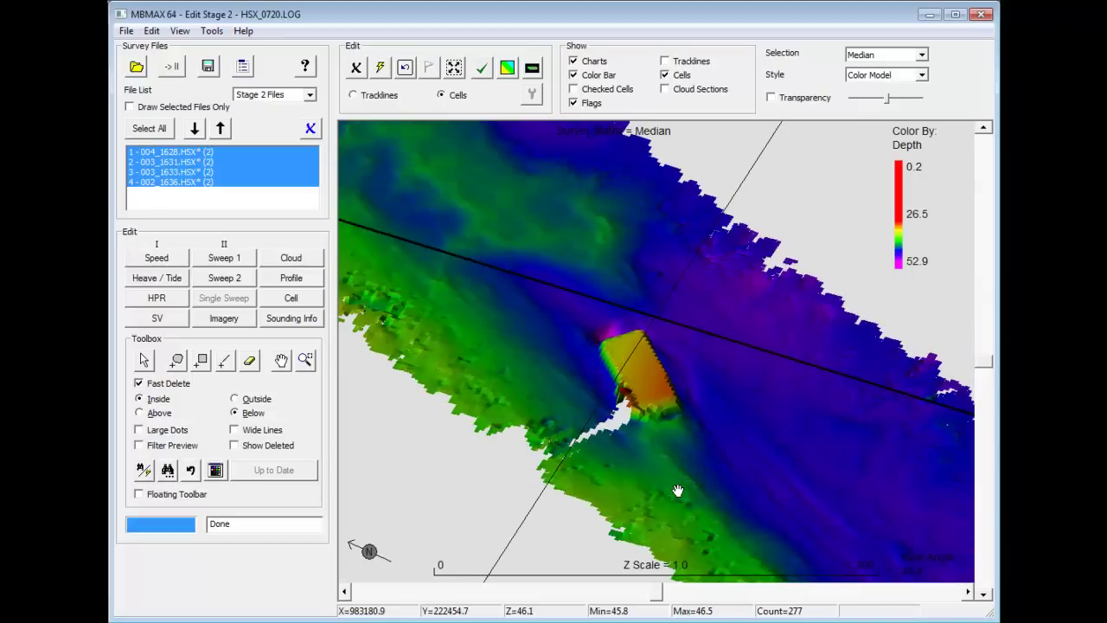